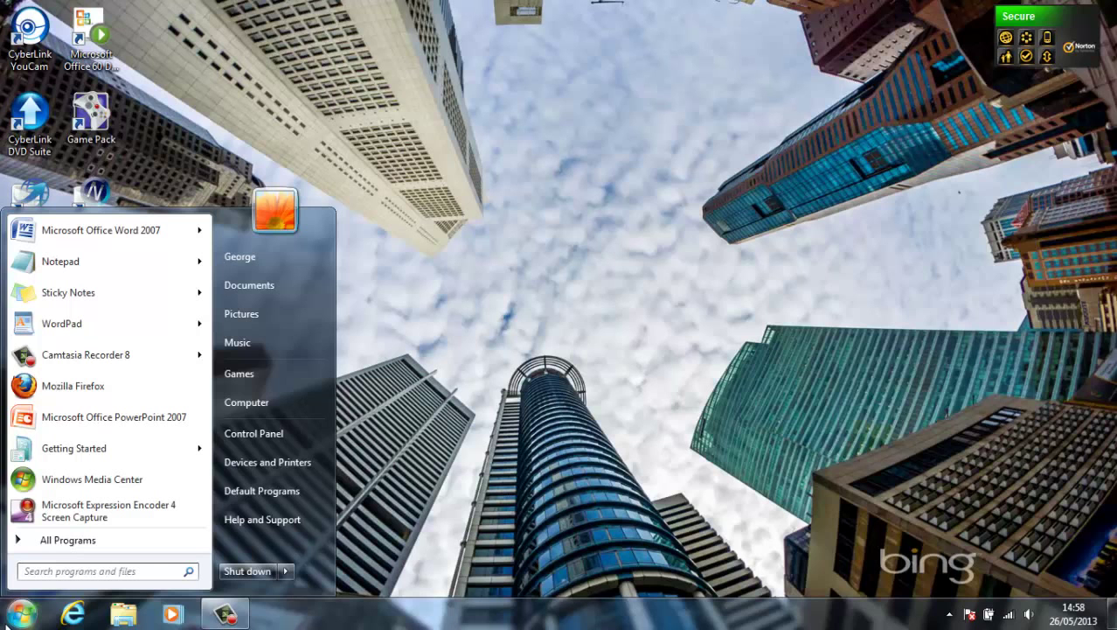
# Step: Launch Microsoft Office Excel 2007 by searching 'Excel' in the Start menu
pyautogui.write('Excel')
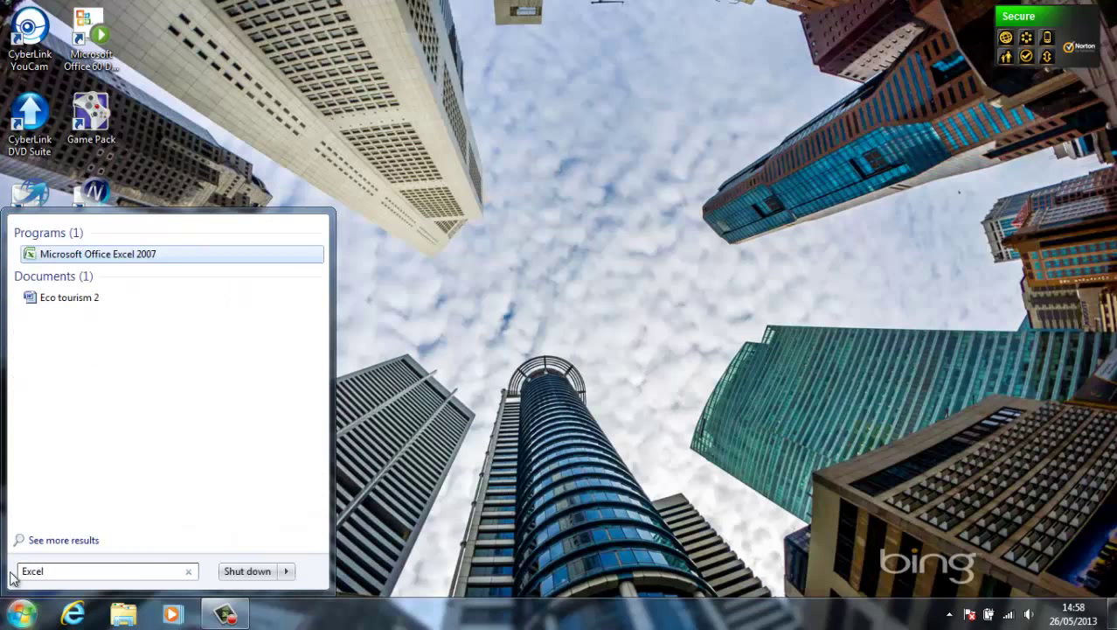
pyautogui.click(54, 253)
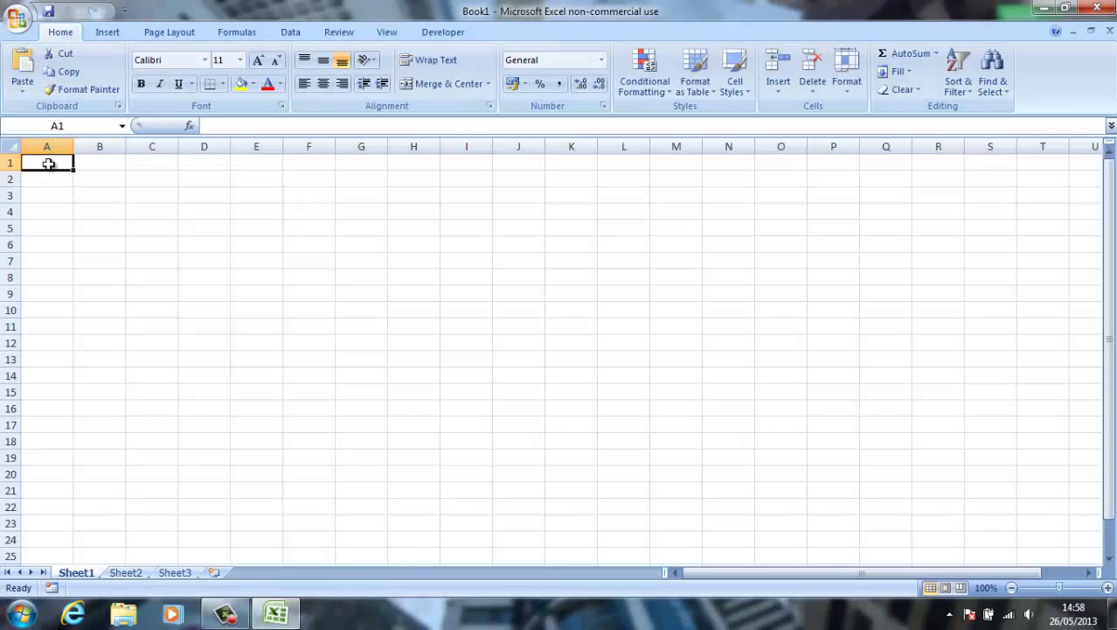
# Step: Create a merged 'Quiz' title across A1:D2 and enlarge its font
pyautogui.moveTo(46, 161); pyautogui.dragTo(220, 182)
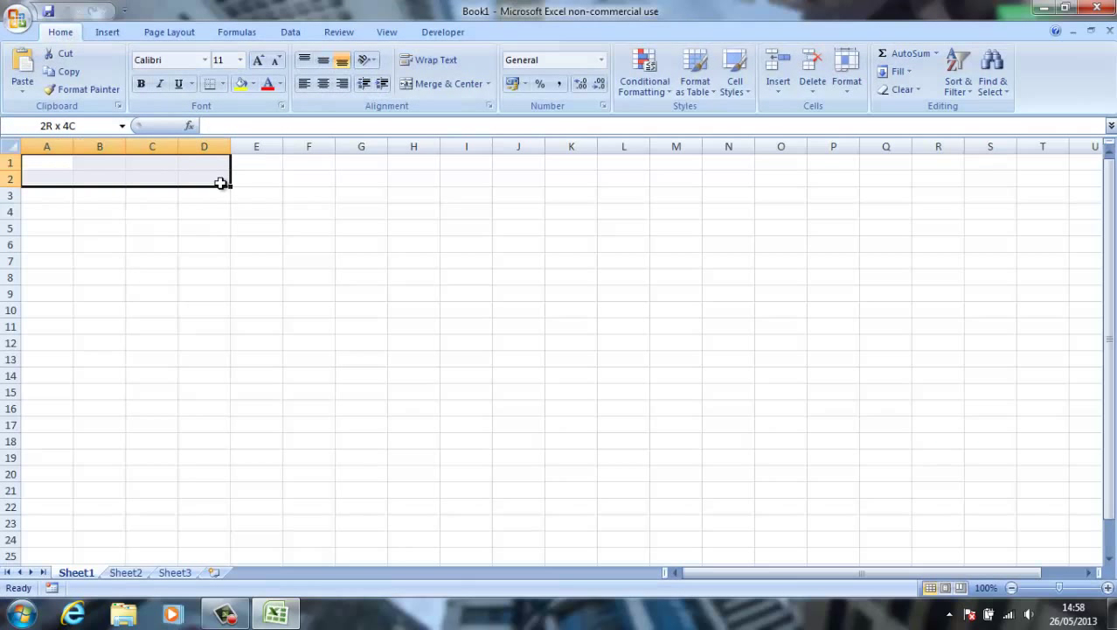
pyautogui.click(430, 83)
pyautogui.write('Quiz')
pyautogui.click(261, 246)
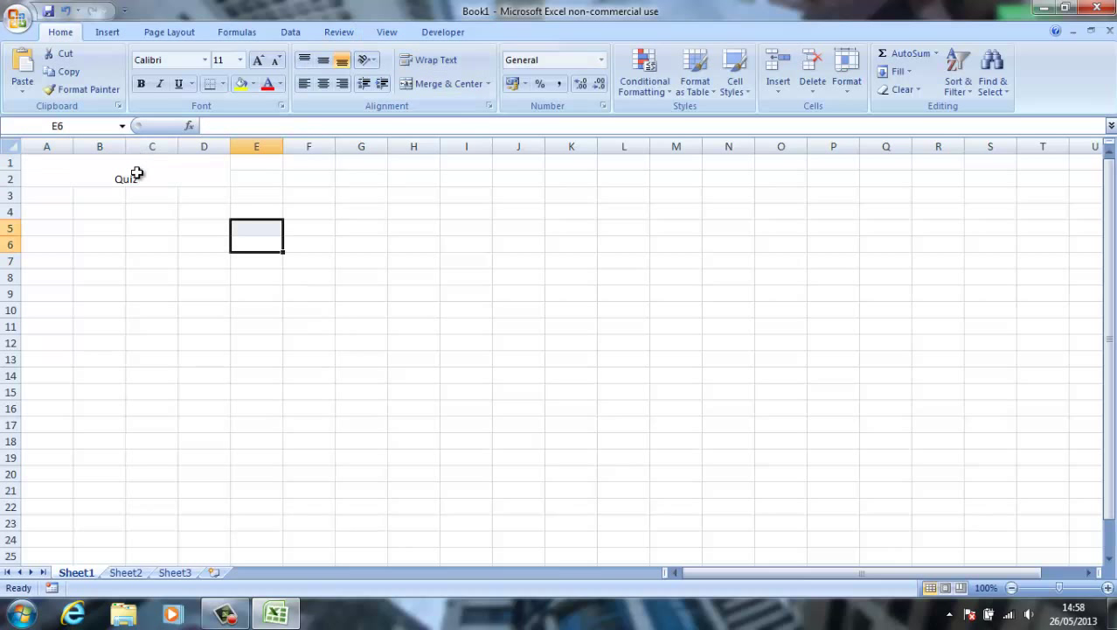
pyautogui.click(138, 173)
pyautogui.click(258, 61)
pyautogui.click(258, 61)
# Step: Merge A5:D5 and copy the merged format down through row 10
pyautogui.moveTo(49, 211); pyautogui.dragTo(197, 231)
pyautogui.click(424, 84)
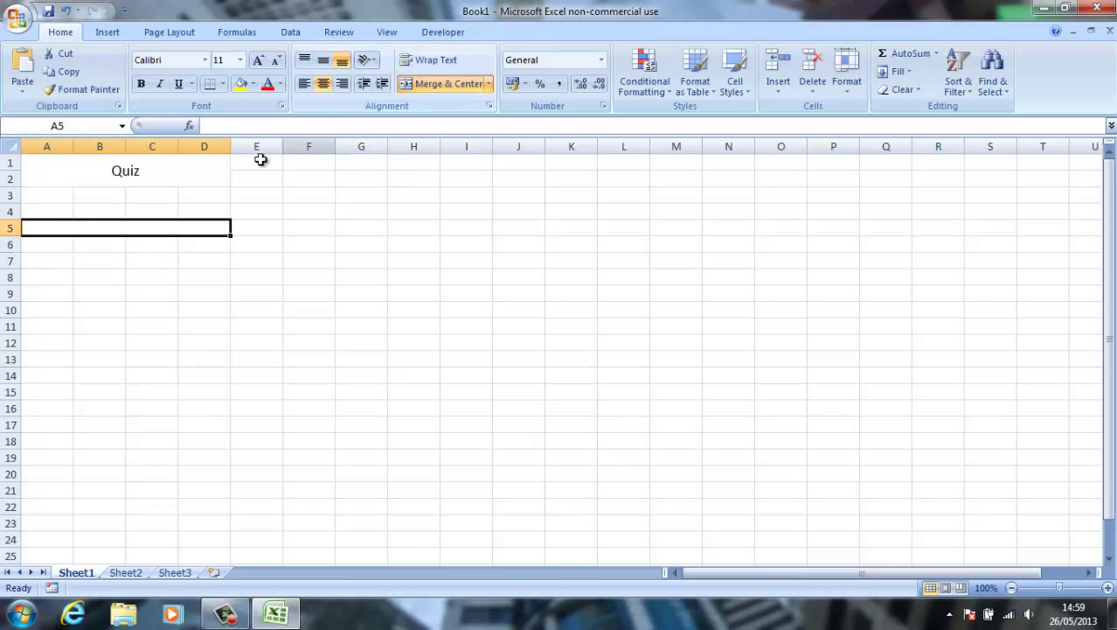
pyautogui.click(55, 243)
pyautogui.click(137, 231)
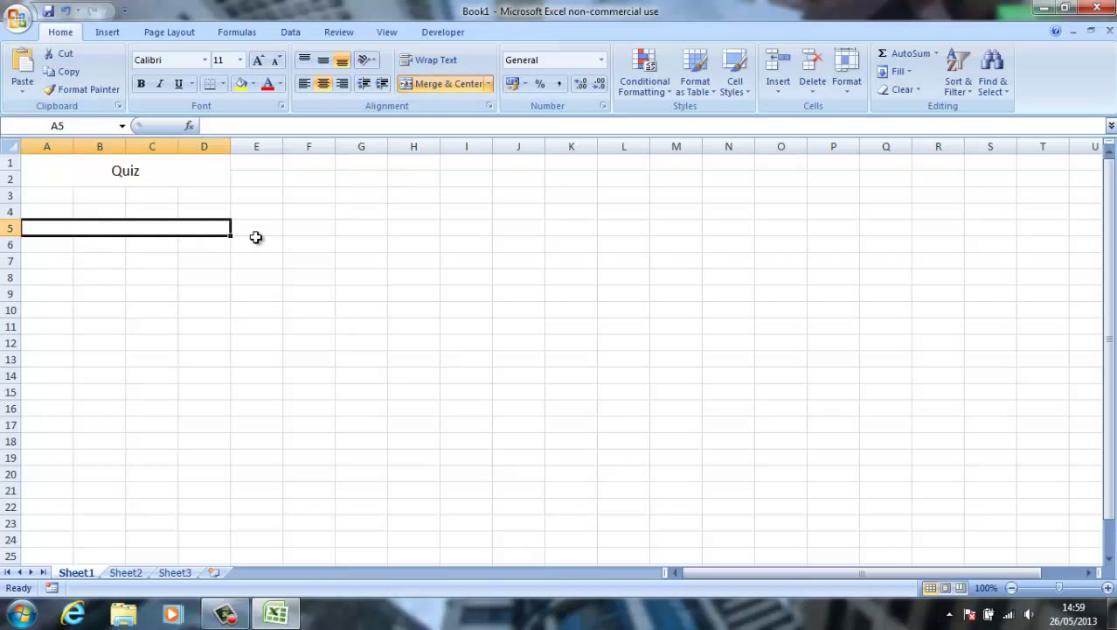
pyautogui.moveTo(233, 235); pyautogui.dragTo(233, 315)
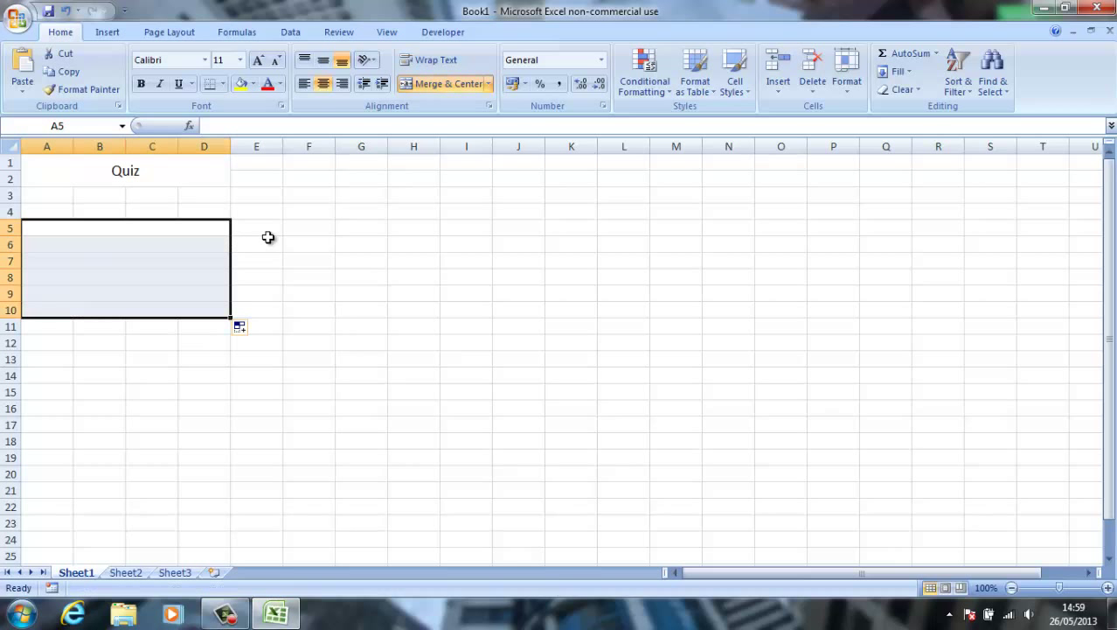
# Step: Add an 'ANSWER' heading in E4 and fill answer cells E5:E10 yellow
pyautogui.click(259, 229)
pyautogui.click(249, 210)
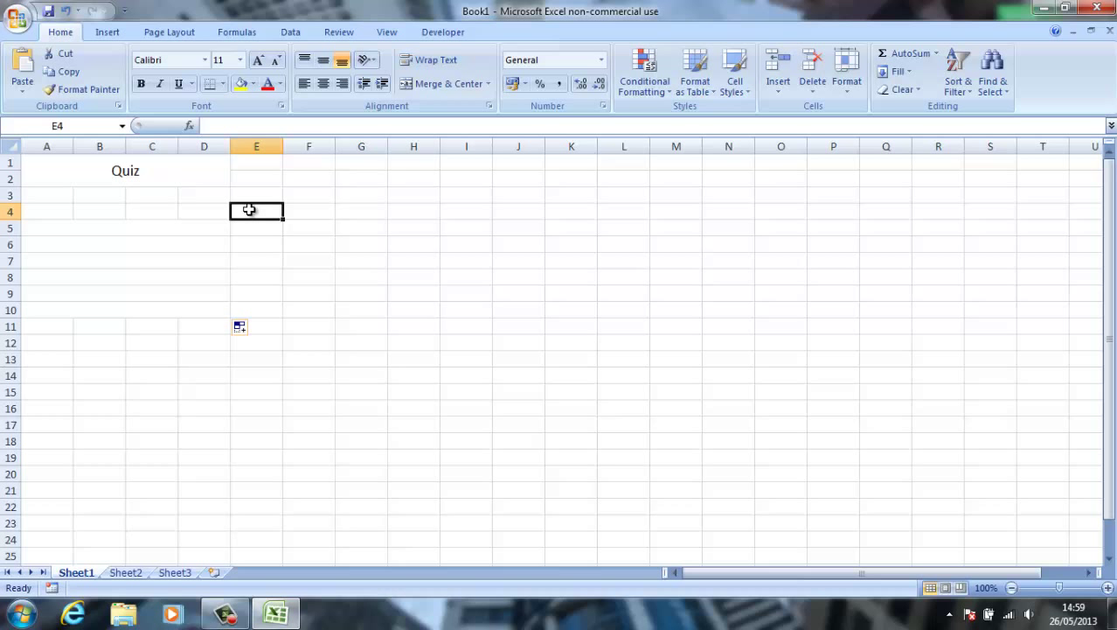
pyautogui.write('ANSWER')
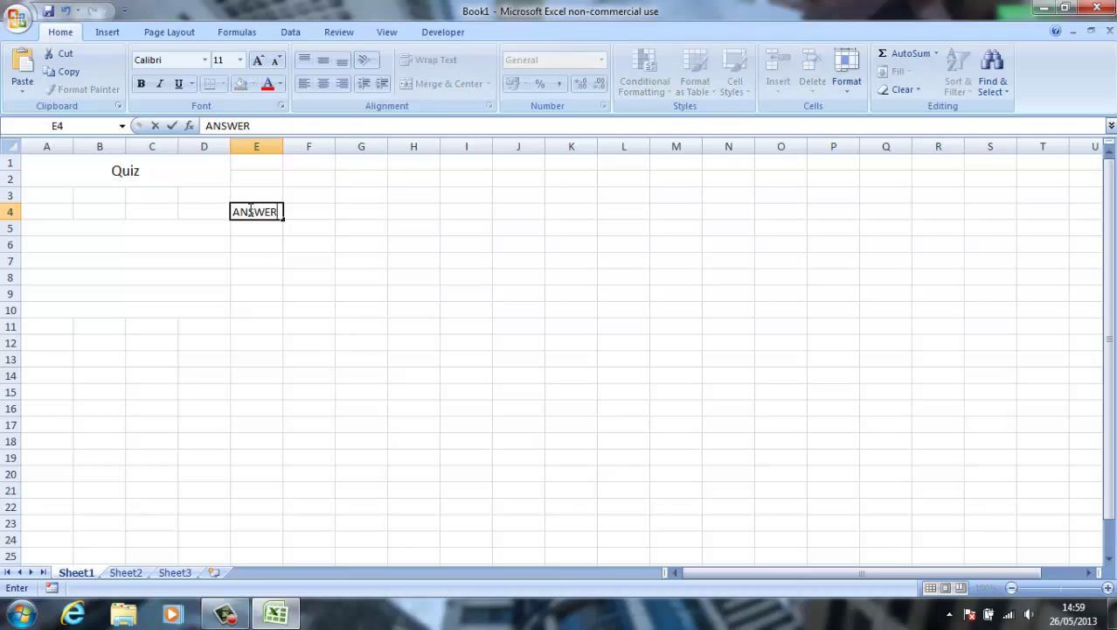
pyautogui.moveTo(277, 227); pyautogui.dragTo(264, 312)
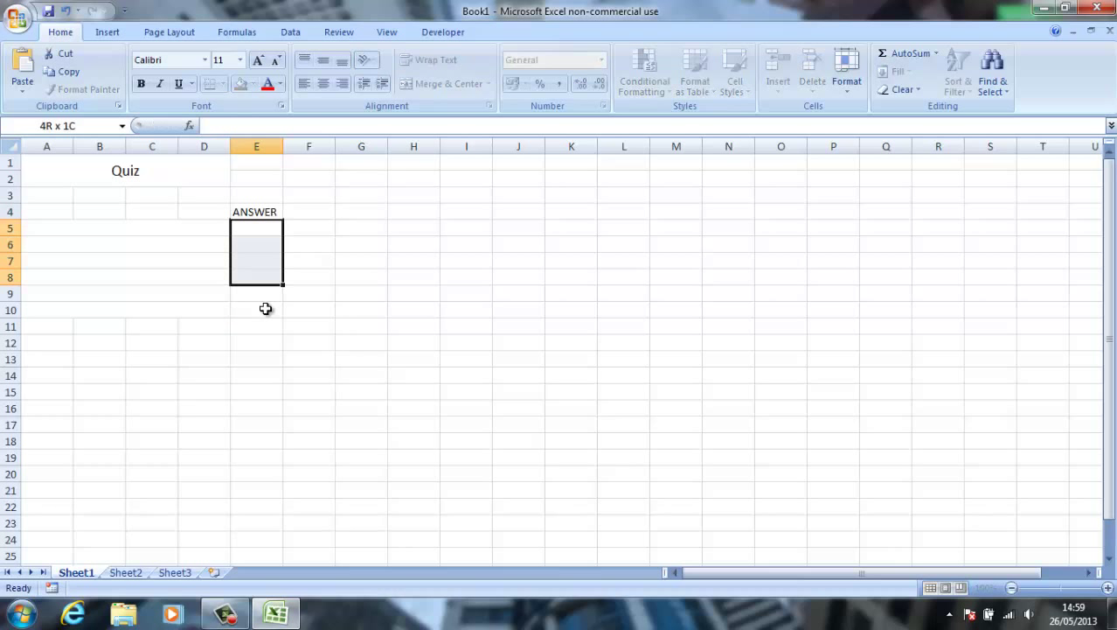
pyautogui.click(241, 83)
# Step: Apply All Borders to the question rows A5:D10
pyautogui.moveTo(266, 229)
pyautogui.mouseDown()
pyautogui.moveTo(264, 254)
pyautogui.moveTo(214, 315)
pyautogui.mouseUp()
pyautogui.click(448, 83)
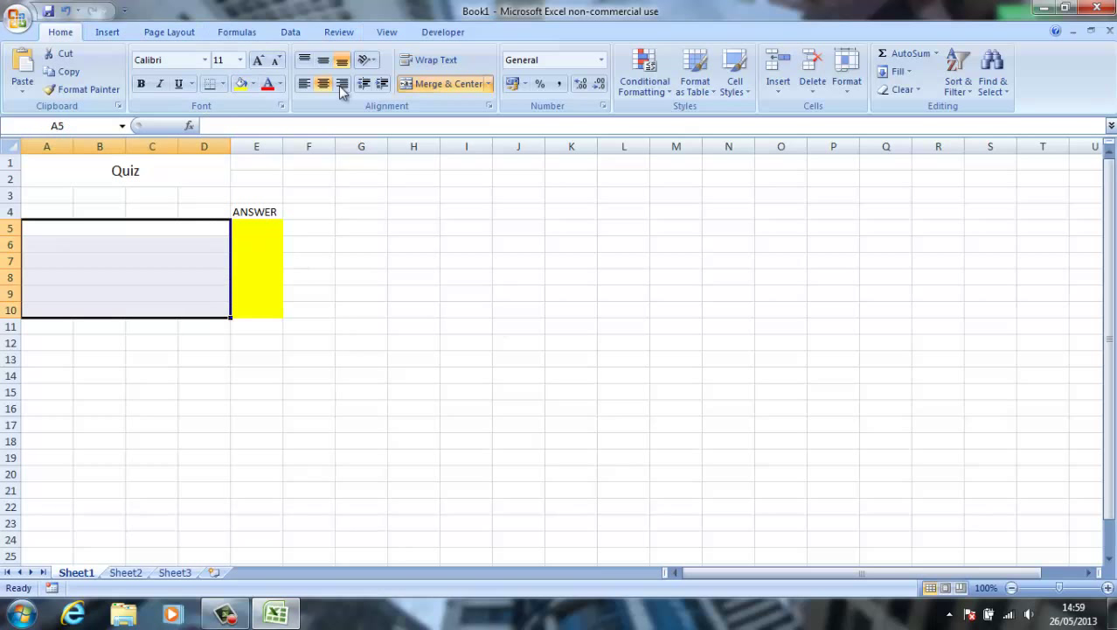
pyautogui.click(223, 84)
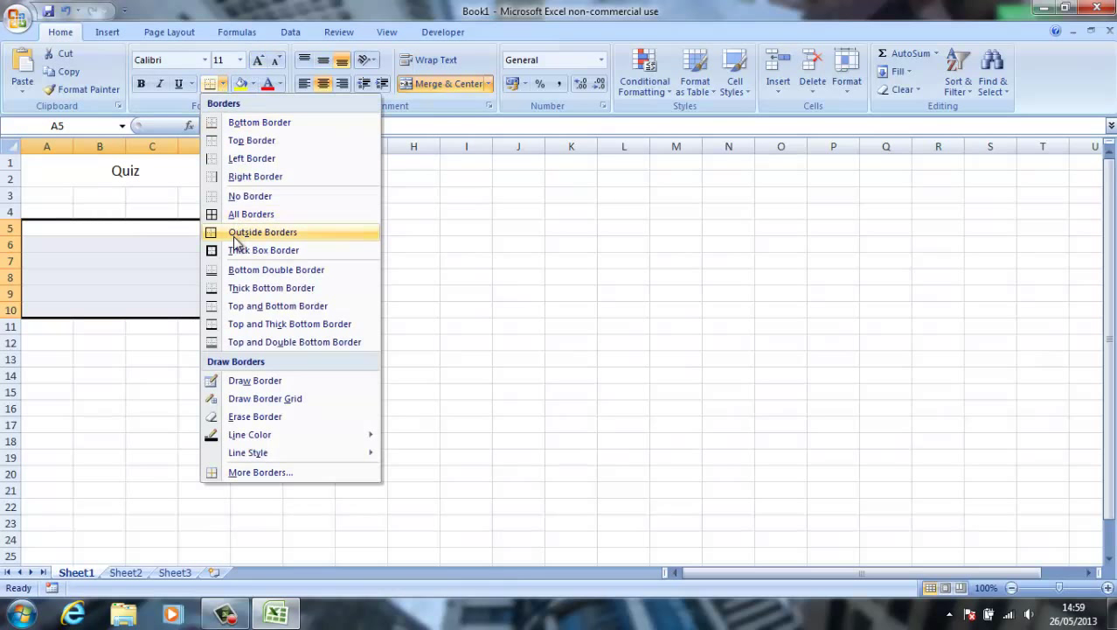
pyautogui.click(240, 213)
pyautogui.click(292, 228)
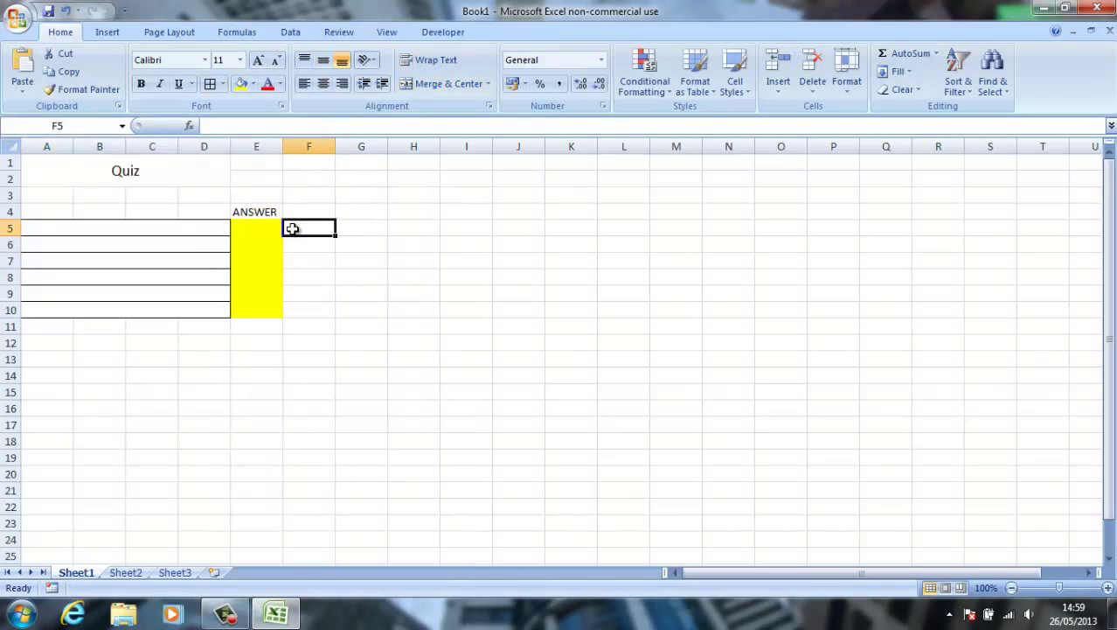
pyautogui.click(94, 224)
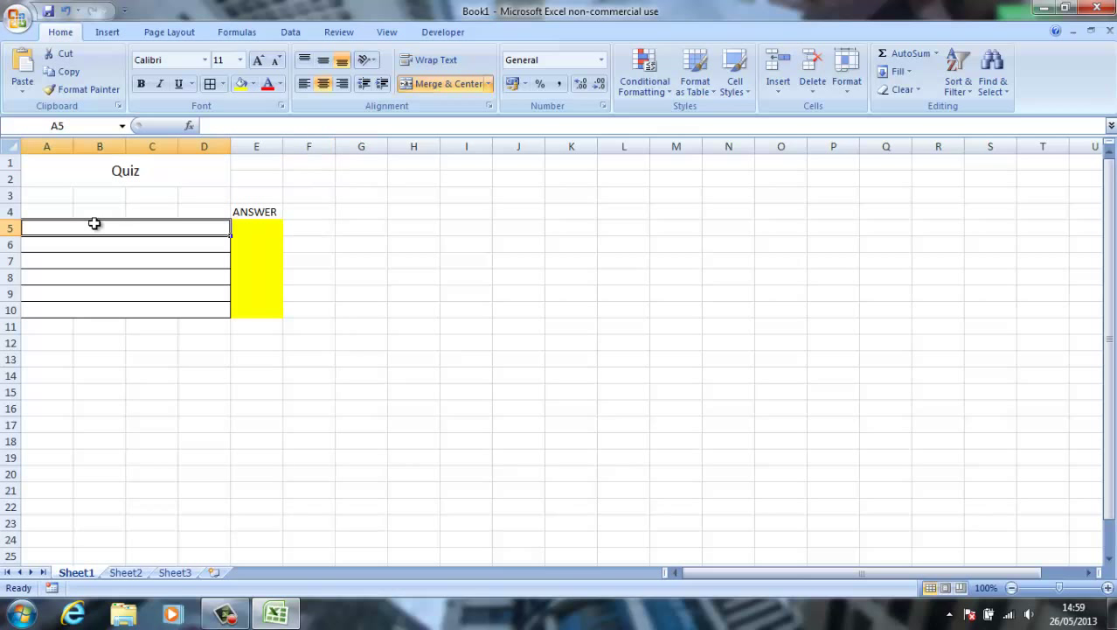
# Step: Type 'Is Shakespeare's first name willaim?' into merged question cell A5
pyautogui.write('Is Shakespeare')
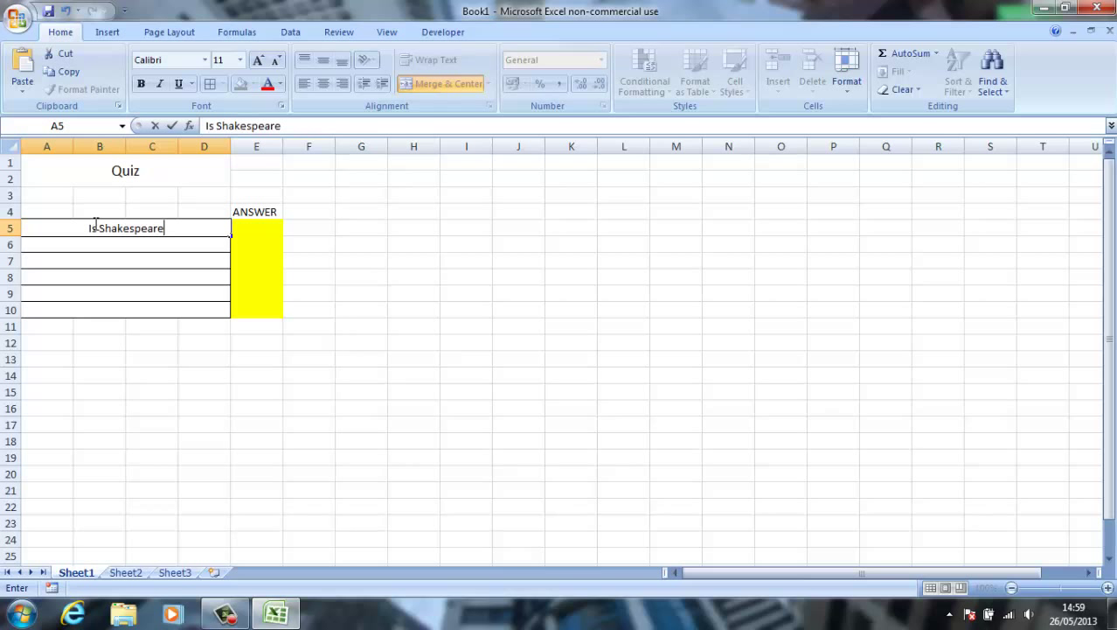
pyautogui.write("'s first name willaim?")
pyautogui.click(267, 229)
pyautogui.click(319, 228)
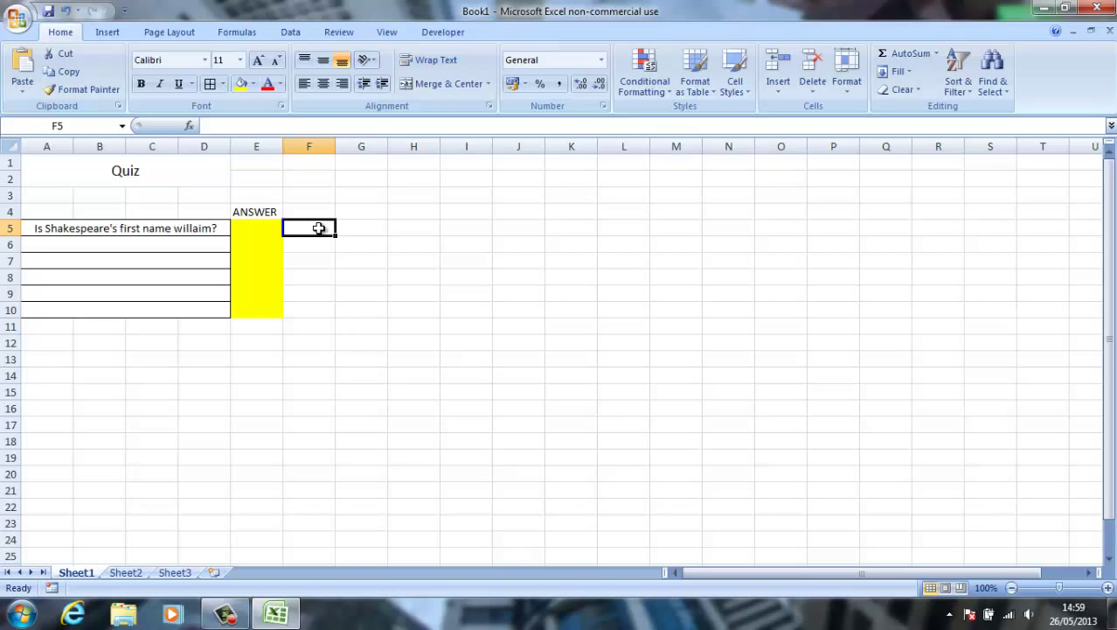
# Step: Enter =if (e5="yes","Correct","Try Again") in F5, fixing typos along the way
pyautogui.write('=if')
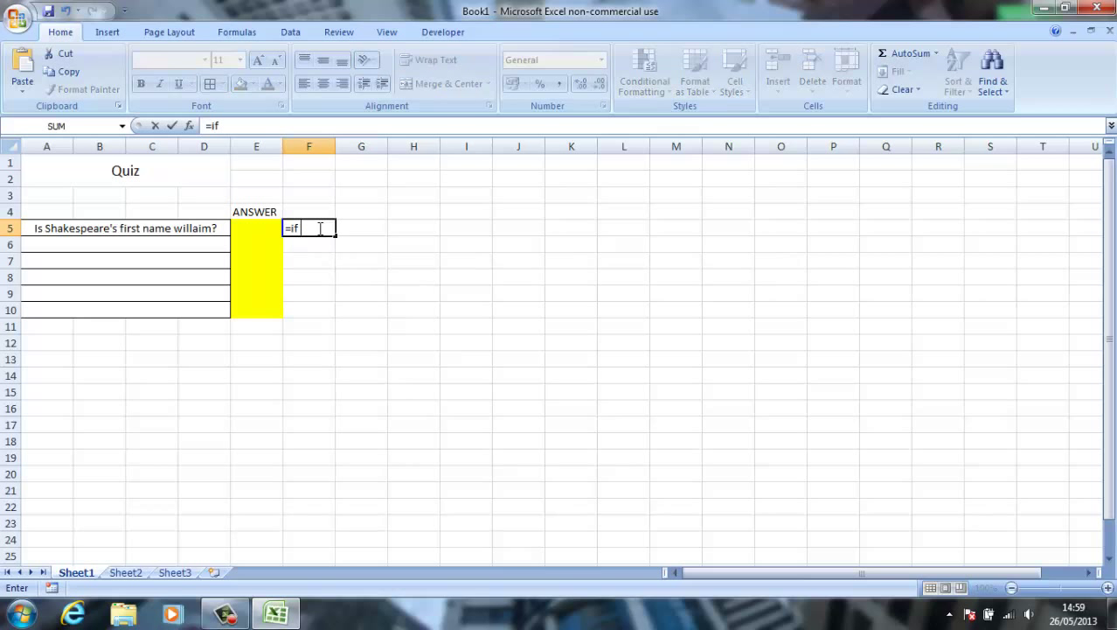
pyautogui.write(' (e4')
pyautogui.press('BackSpace')
pyautogui.write('5=')
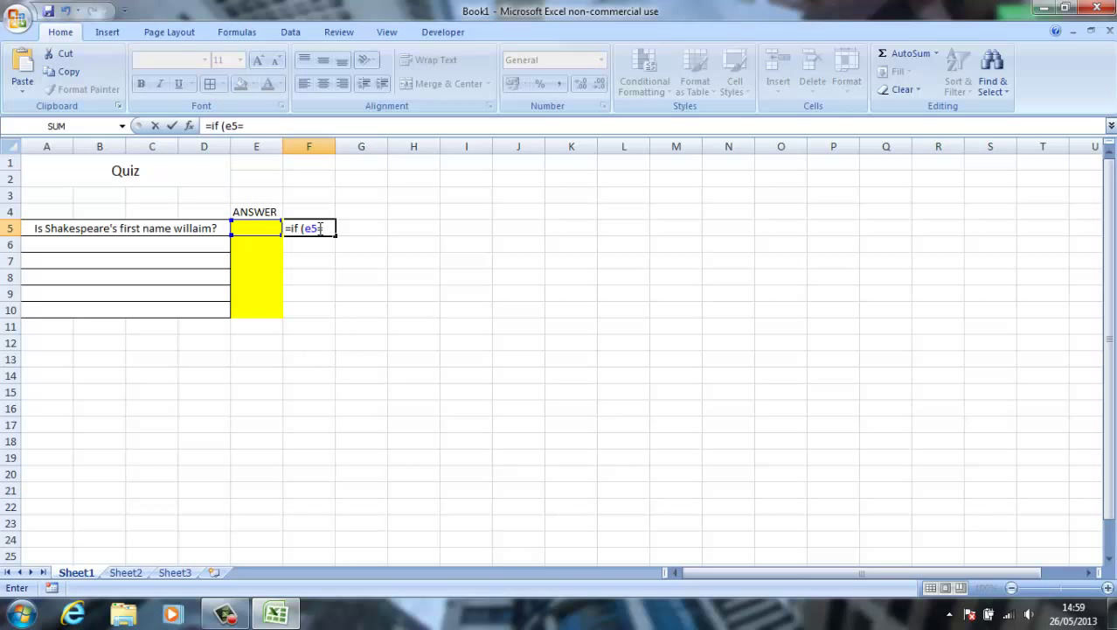
pyautogui.write('yes')
pyautogui.write('","Cofr')
pyautogui.press('BackSpace')
pyautogui.press('BackSpace')
pyautogui.write('rrect"')
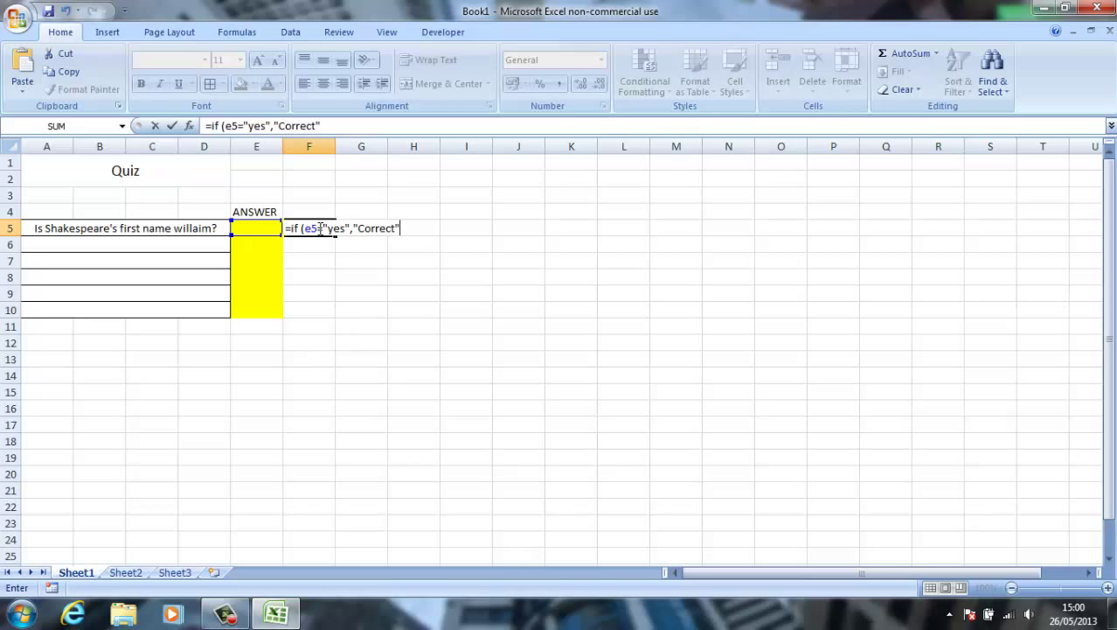
pyautogui.write(',Try Ag')
pyautogui.press('BackSpace')
pyautogui.press('BackSpace')
pyautogui.press('BackSpace')
pyautogui.press('BackSpace')
pyautogui.press('BackSpace')
pyautogui.press('BackSpace')
pyautogui.write('"Again')
pyautogui.press('BackSpace')
pyautogui.press('BackSpace')
pyautogui.press('BackSpace')
pyautogui.press('BackSpace')
pyautogui.press('BackSpace')
pyautogui.write('Try Again"')
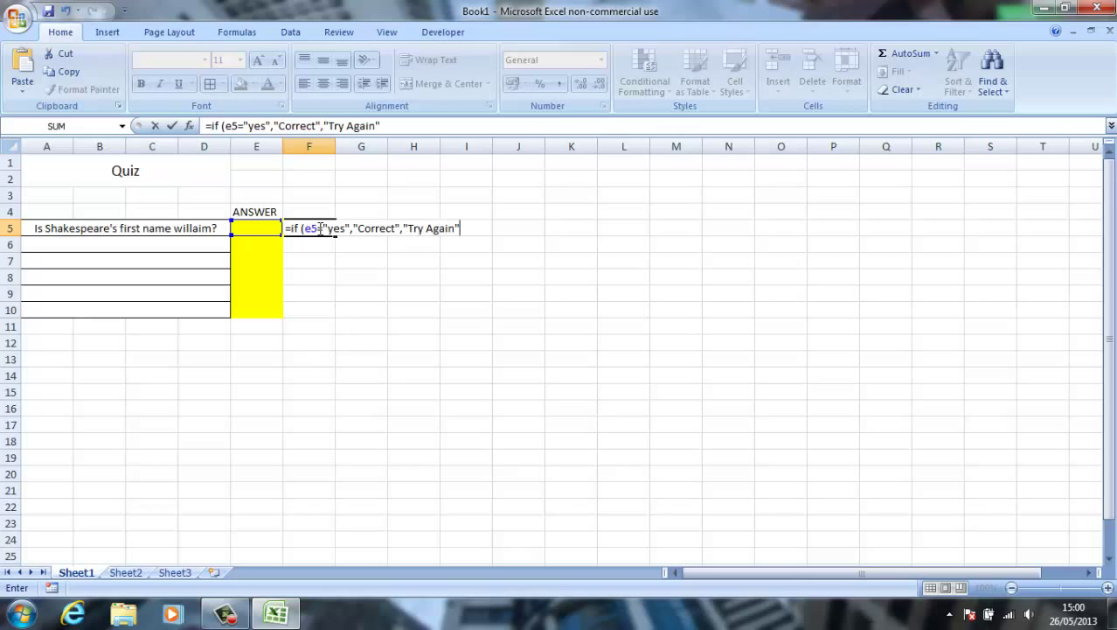
pyautogui.write(')')
pyautogui.press('Return')
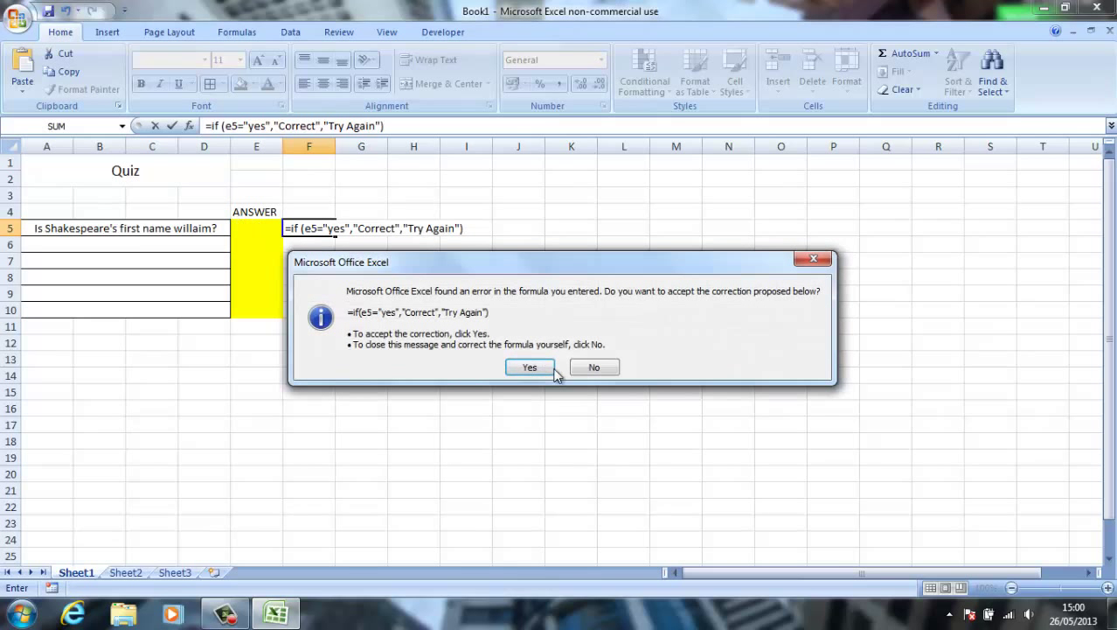
# Step: Accept Excel's corrected formula and enter 'yes' in E5 to test it
pyautogui.click(529, 367)
pyautogui.click(265, 229)
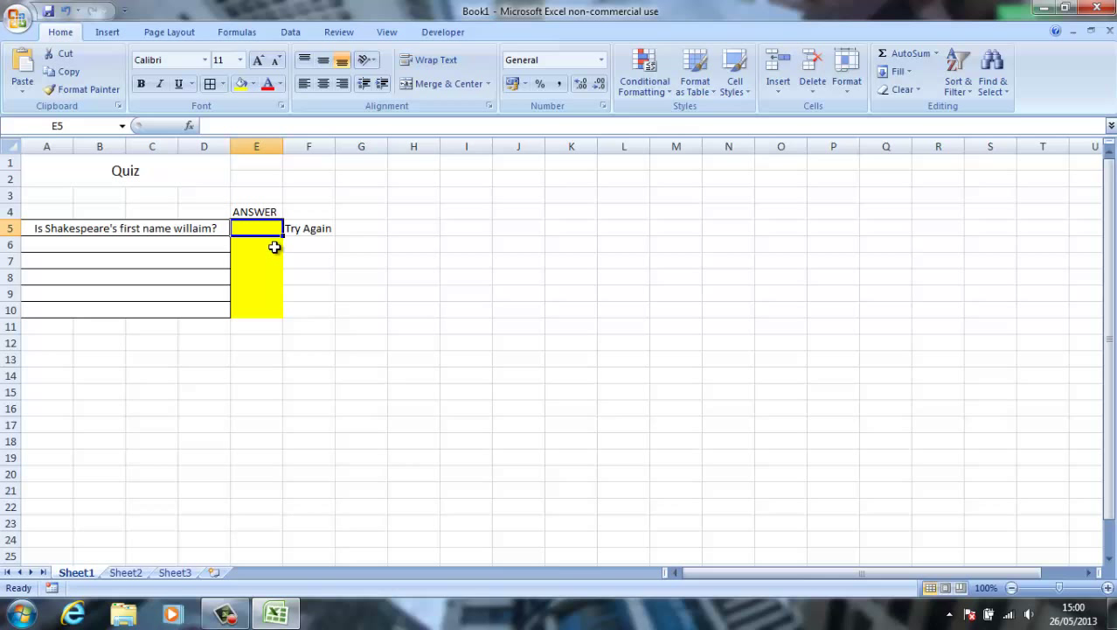
pyautogui.write('yes')
pyautogui.click(394, 261)
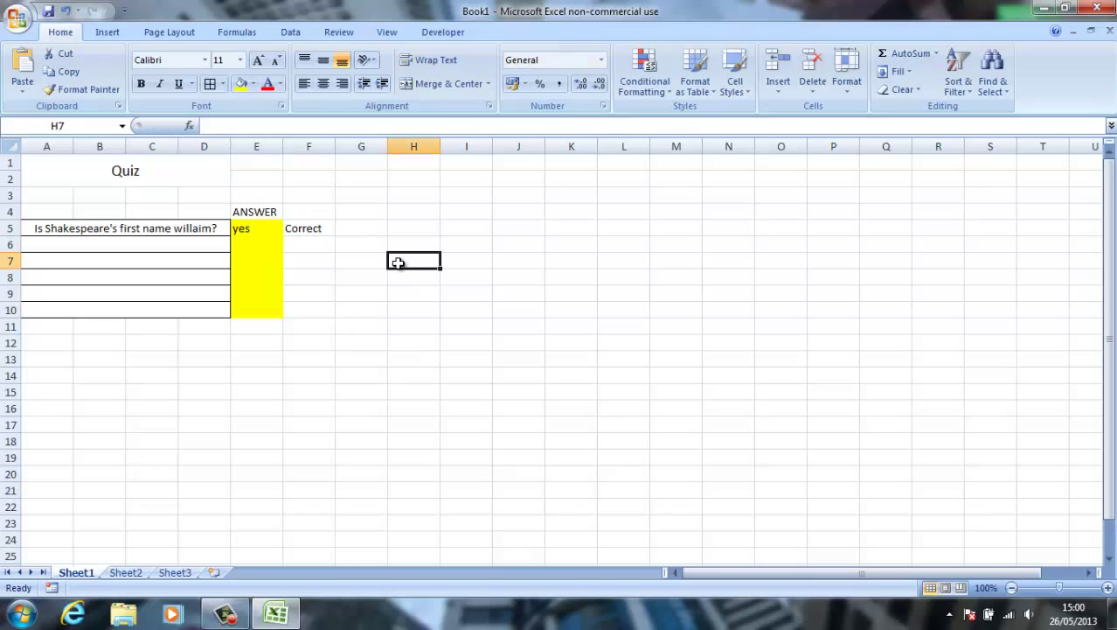
# Step: Reapply the yellow fill to answer cells E5:E10
pyautogui.moveTo(259, 229); pyautogui.dragTo(266, 311)
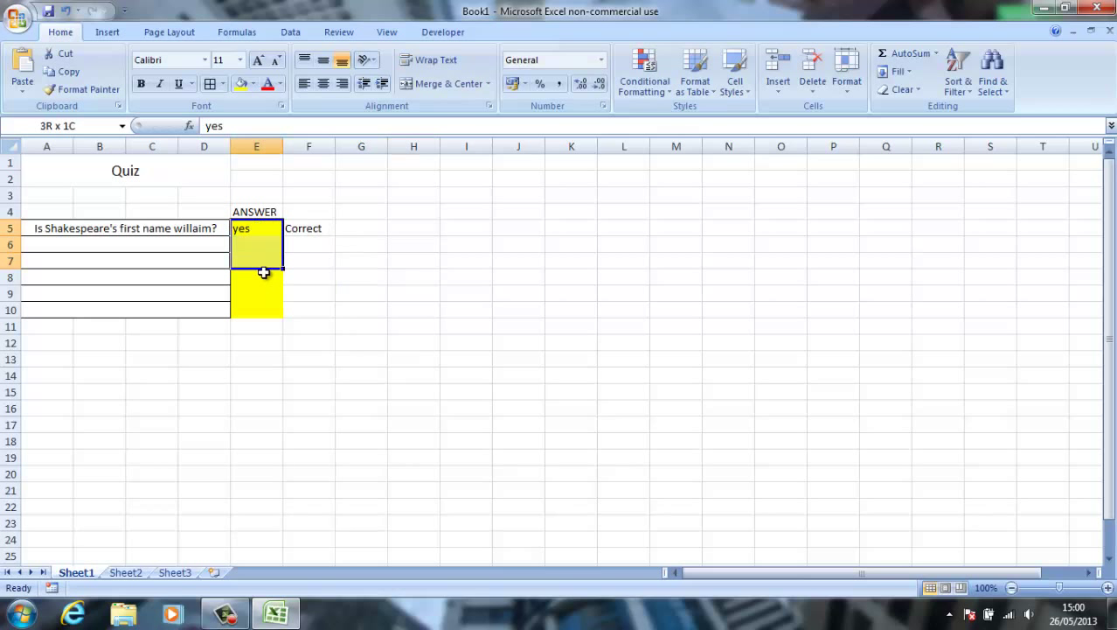
pyautogui.click(210, 83)
pyautogui.click(362, 277)
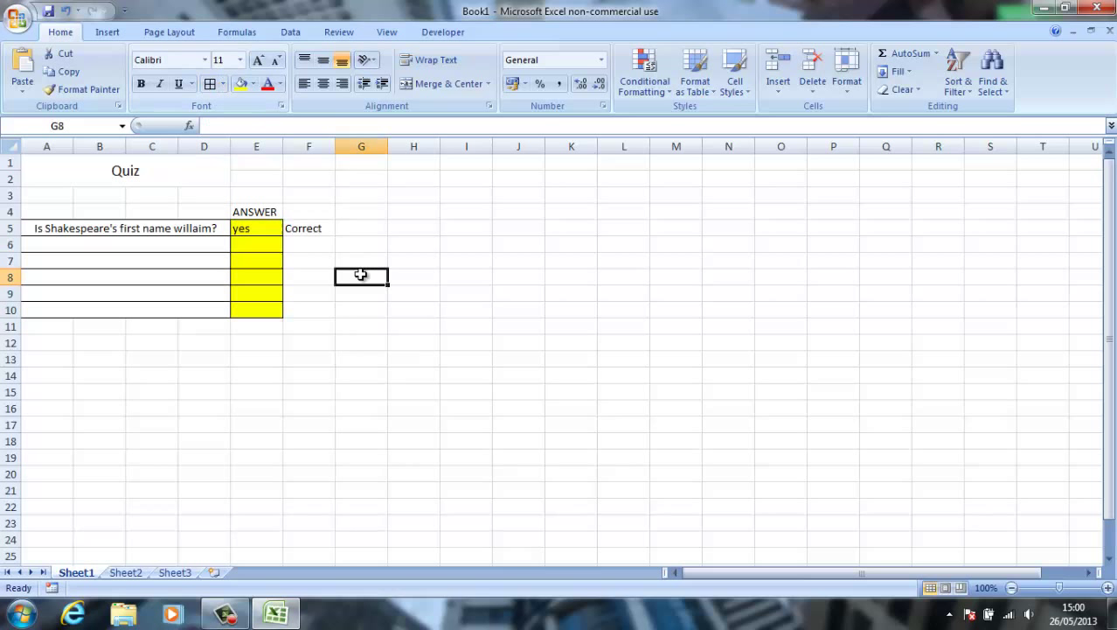
pyautogui.click(178, 245)
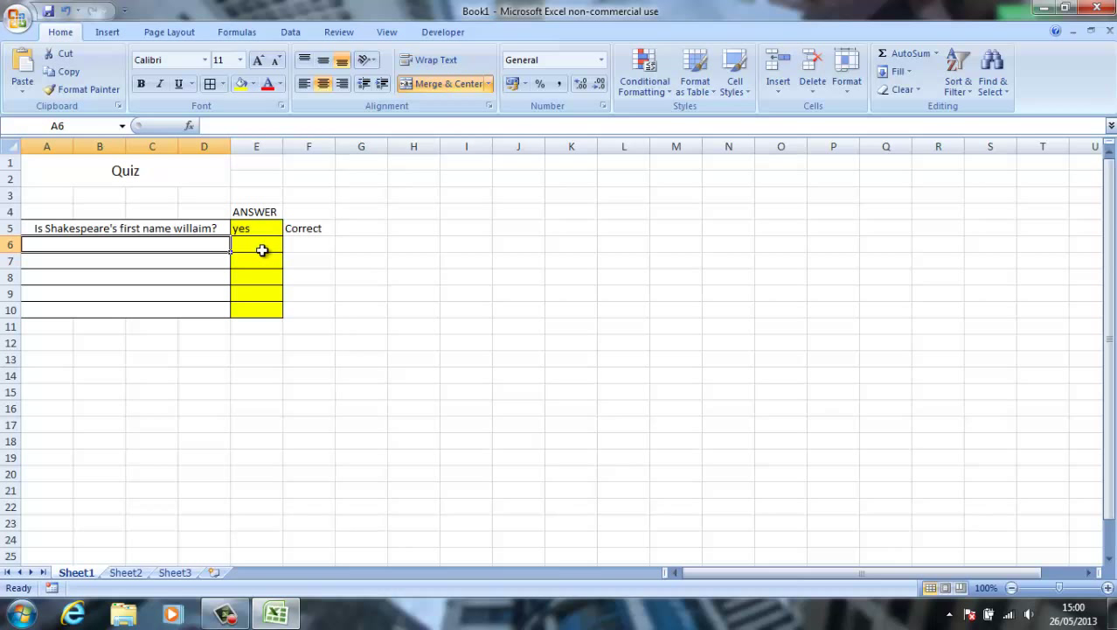
pyautogui.moveTo(207, 248); pyautogui.dragTo(247, 308)
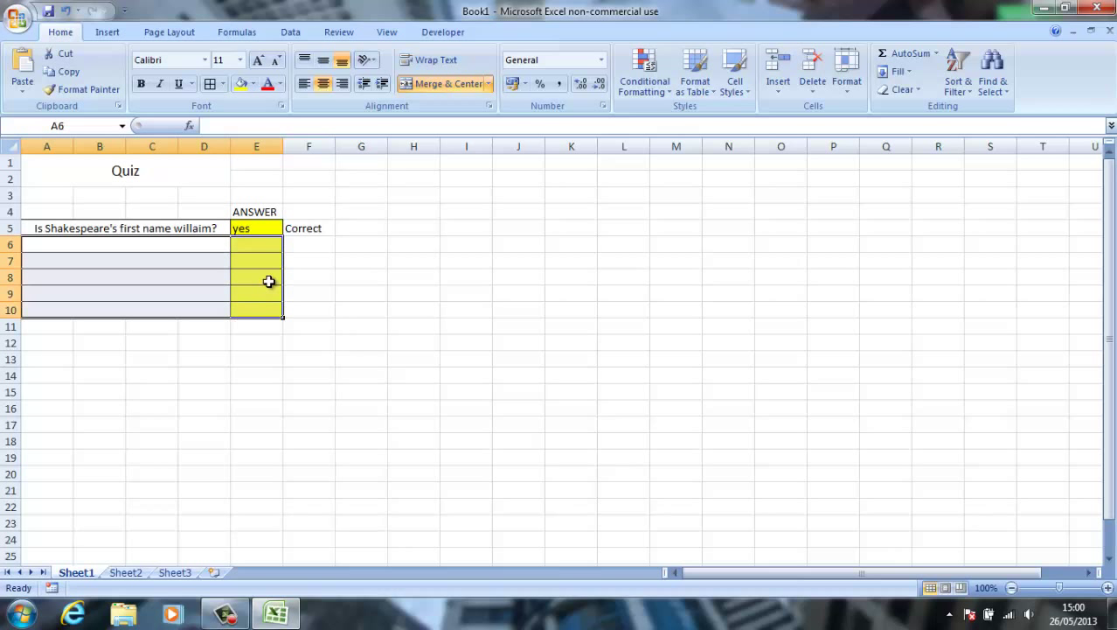
pyautogui.click(259, 244)
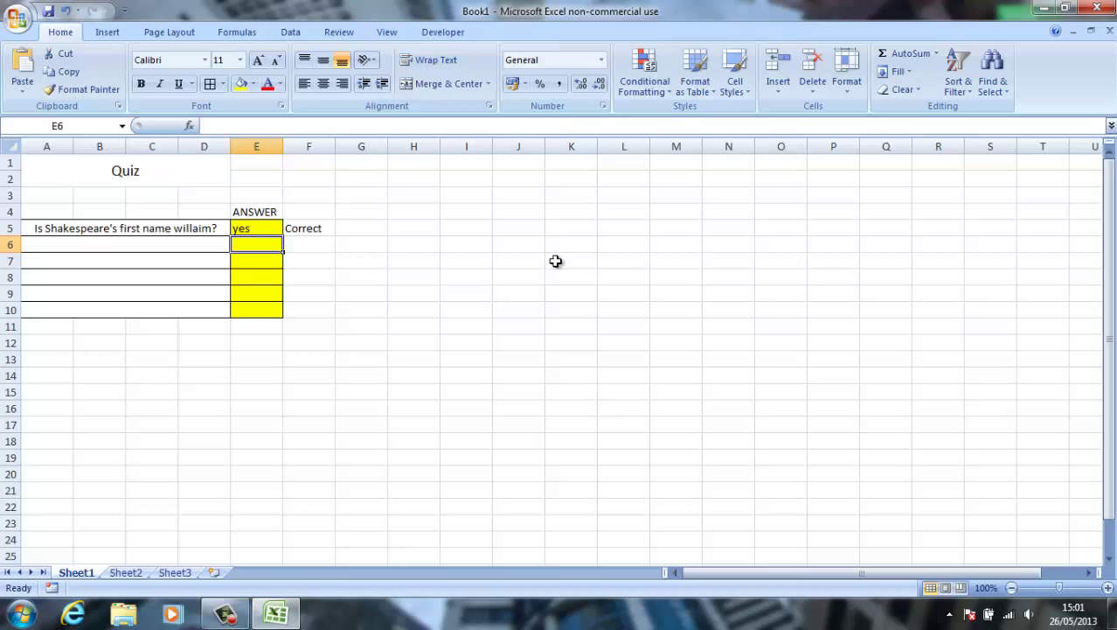
# Step: Type 'Is optimus prime a deceptacon' into merged cell A6:D6, correcting typos
pyautogui.click(127, 247)
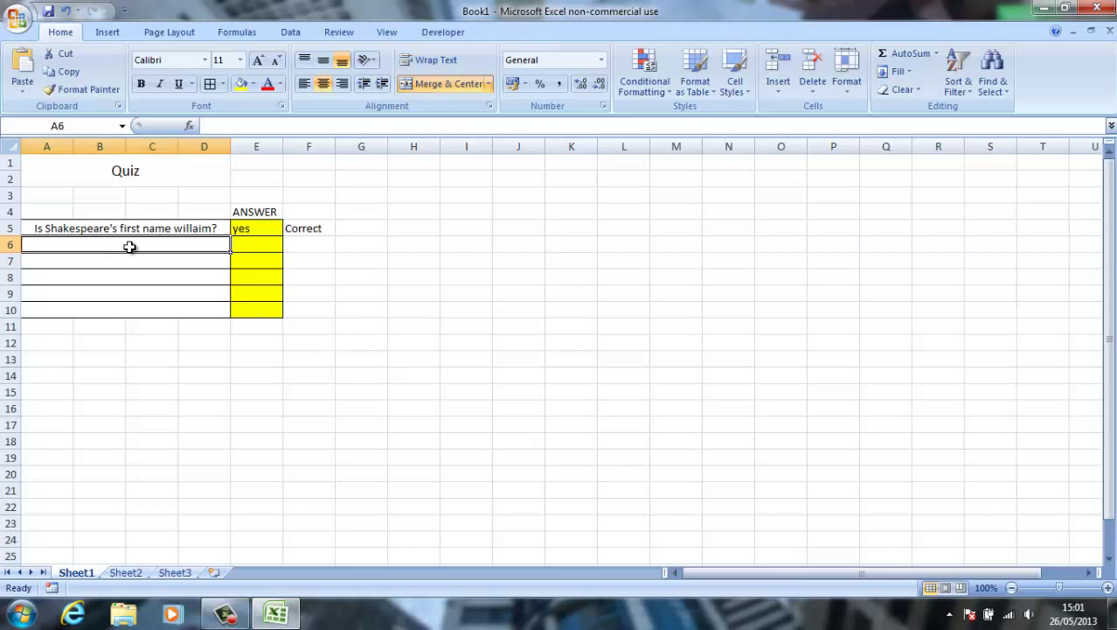
pyautogui.write('IS')
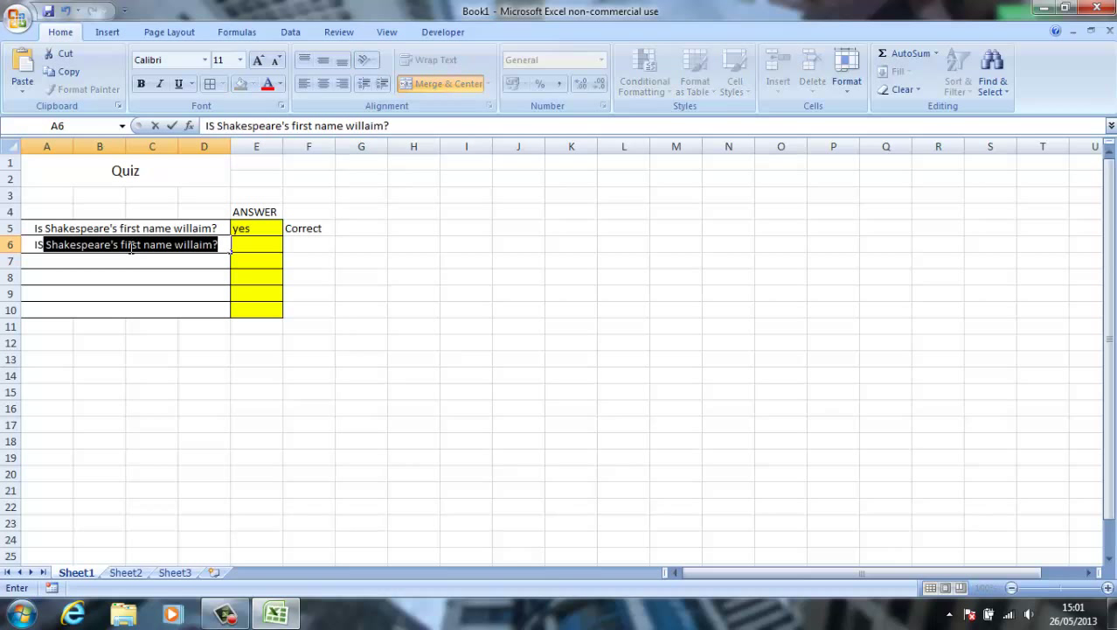
pyautogui.press('BackSpace')
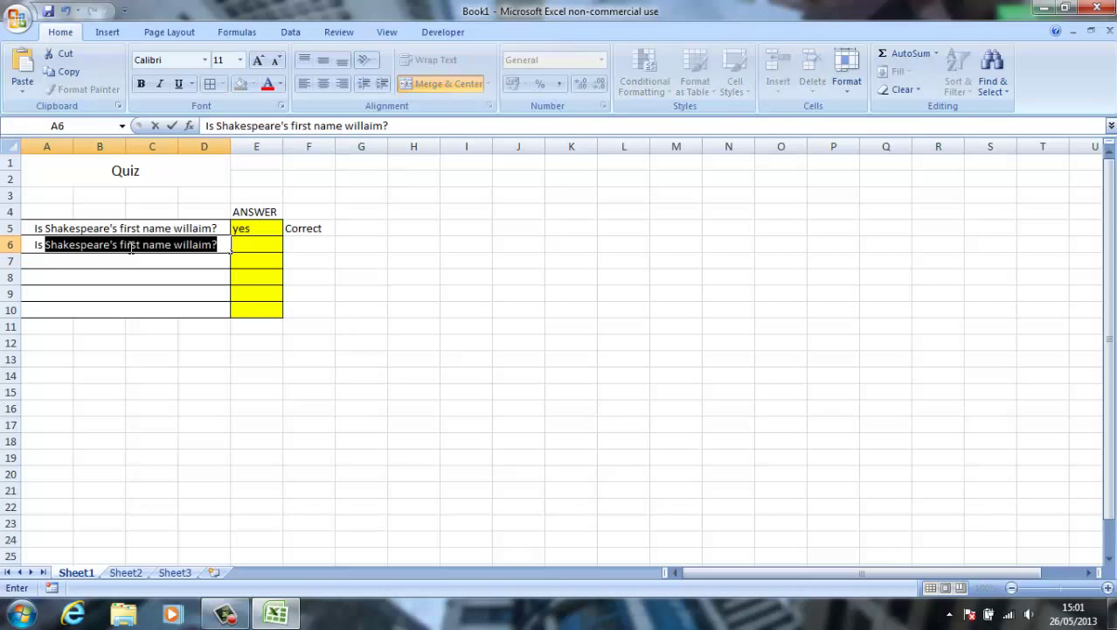
pyautogui.write('optimus prime as trna')
pyautogui.press('BackSpace')
pyautogui.press('BackSpace')
pyautogui.write('ansformer')
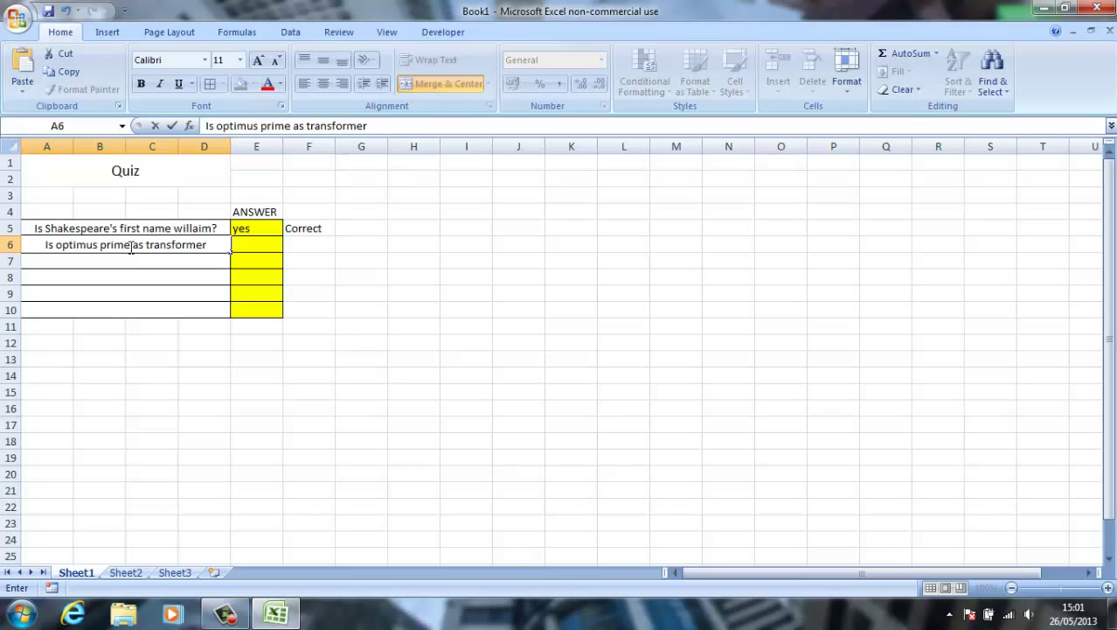
pyautogui.press('BackSpace')
pyautogui.press('BackSpace')
pyautogui.press('BackSpace')
pyautogui.press('BackSpace')
pyautogui.press('BackSpace')
pyautogui.write('dec')
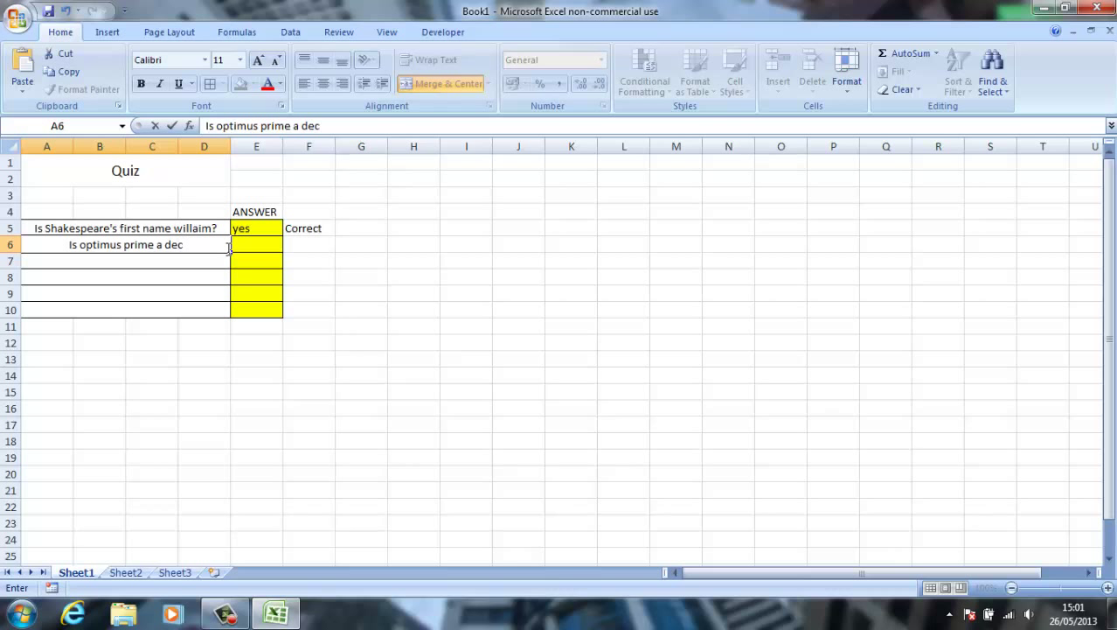
pyautogui.write('eptacon')
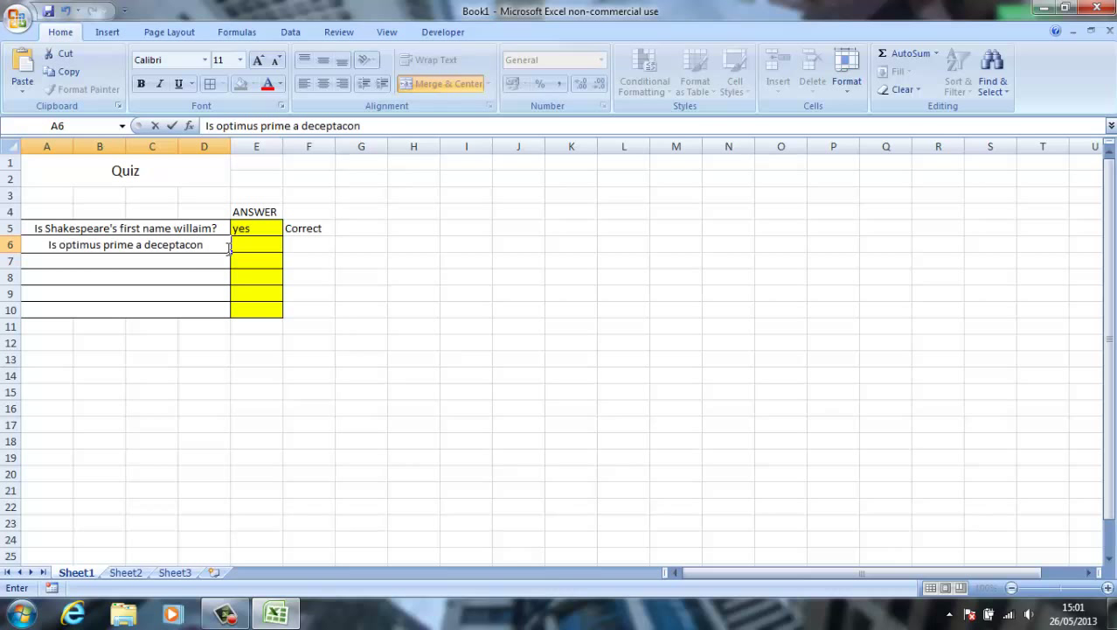
pyautogui.click(260, 244)
pyautogui.click(298, 248)
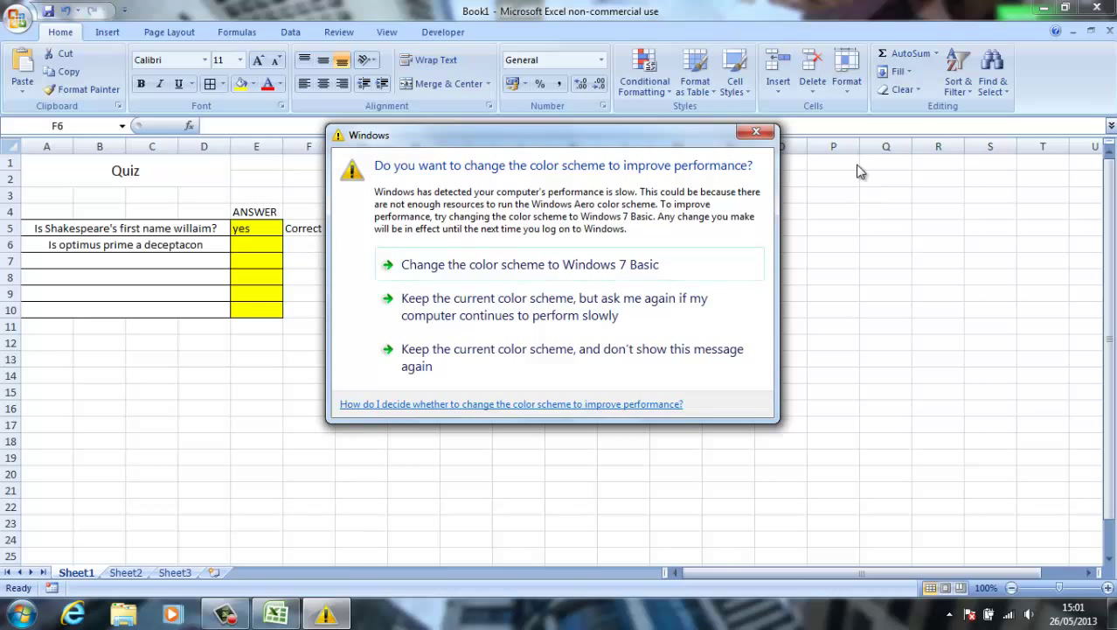
# Step: Dismiss the Windows colour-scheme prompt and start a formula in F6, removing a stray reference
pyautogui.click(757, 133)
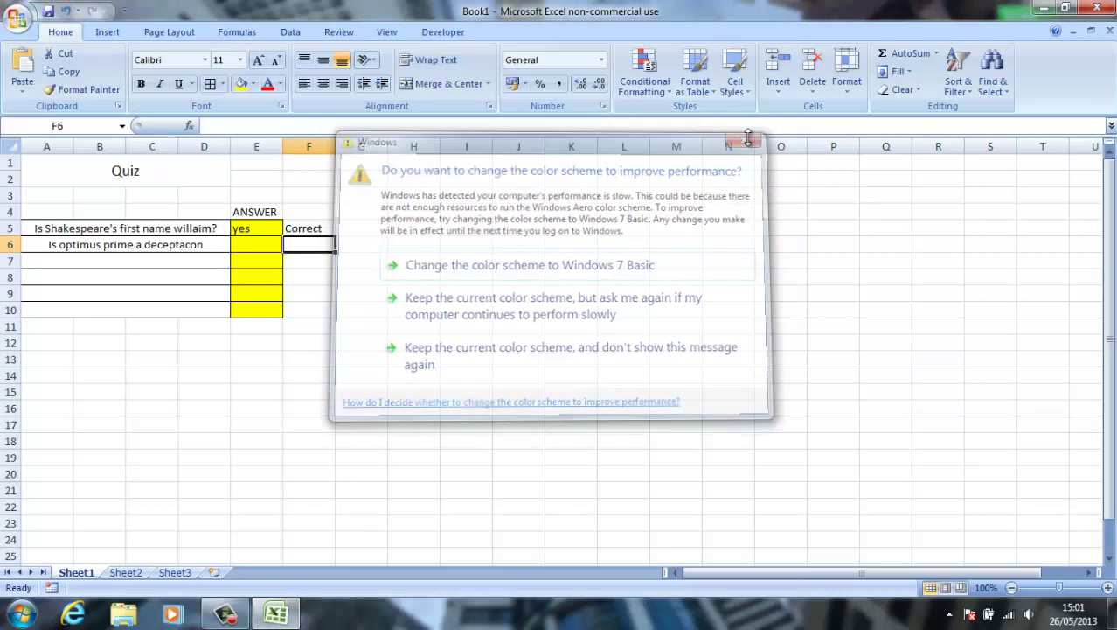
pyautogui.click(239, 244)
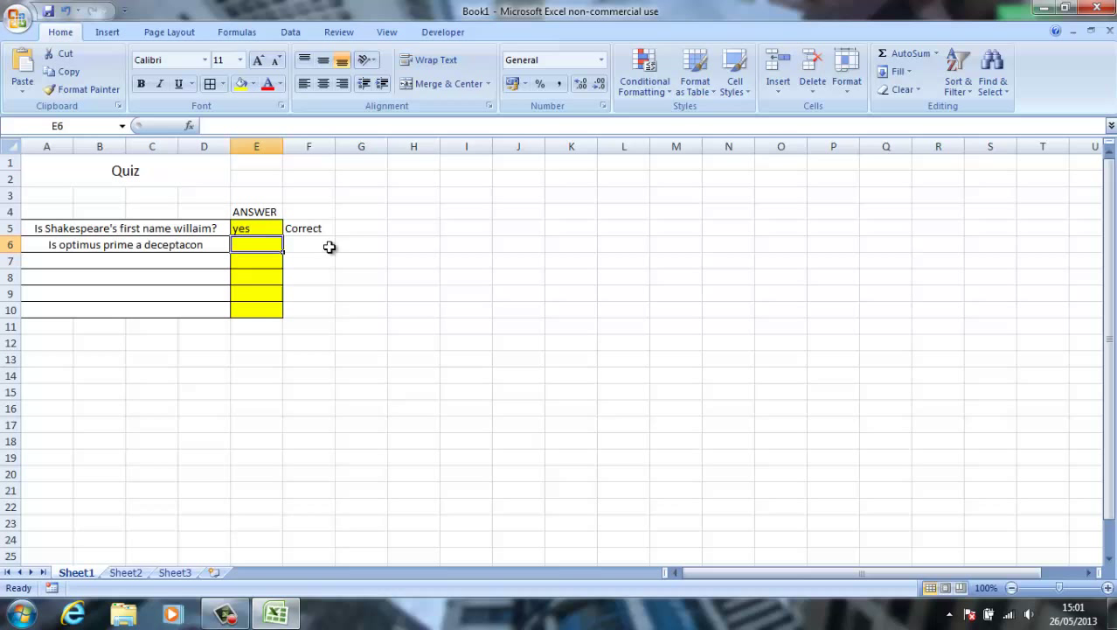
pyautogui.click(308, 242)
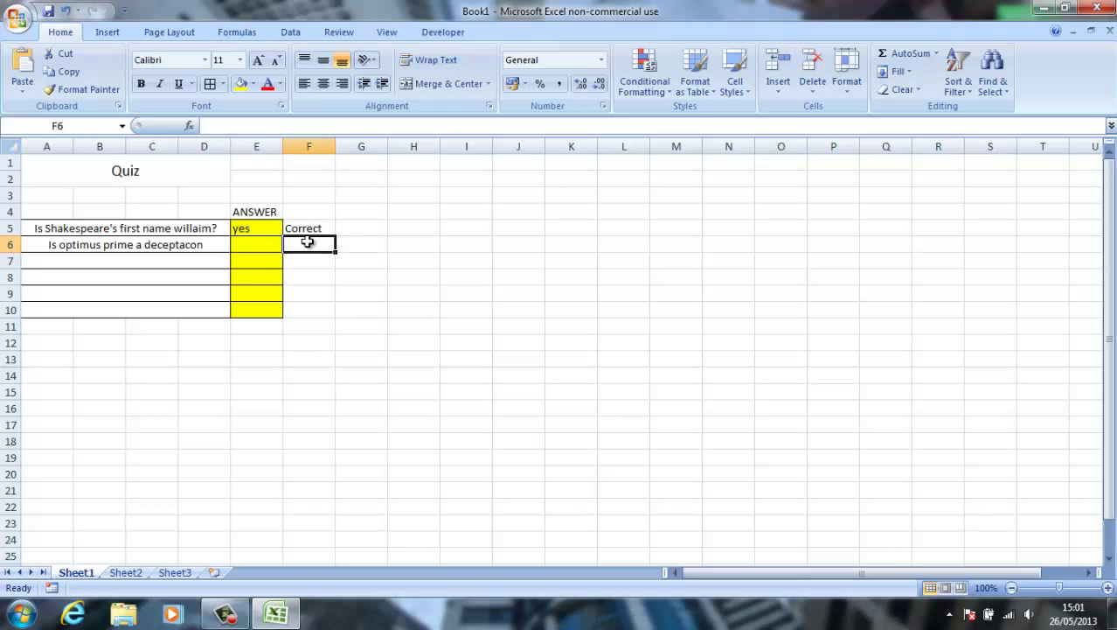
pyautogui.write('=')
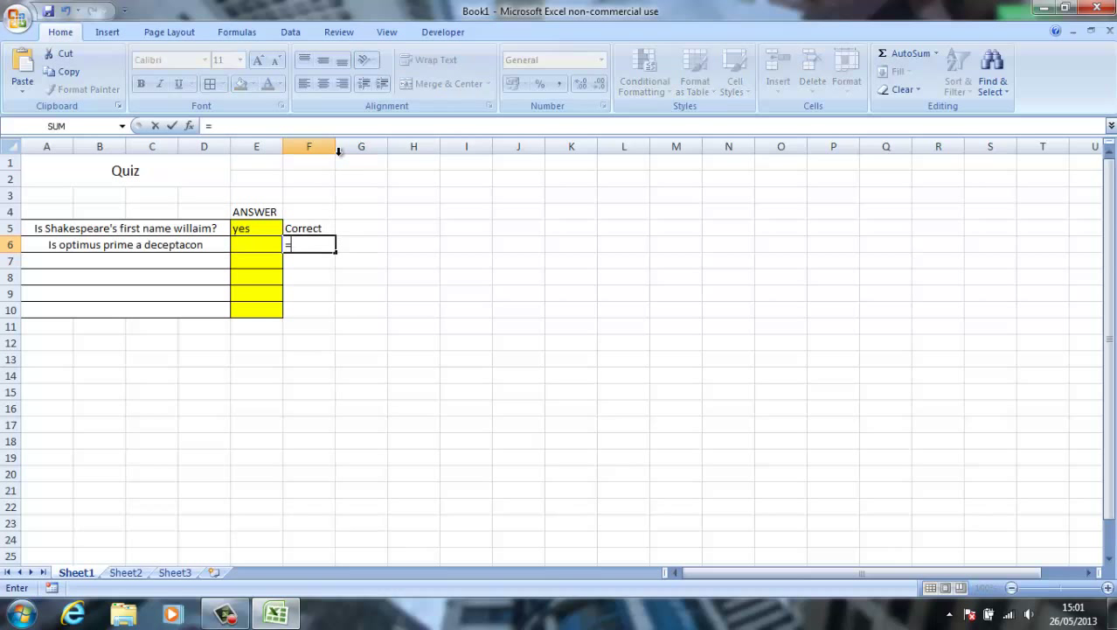
pyautogui.click(332, 146)
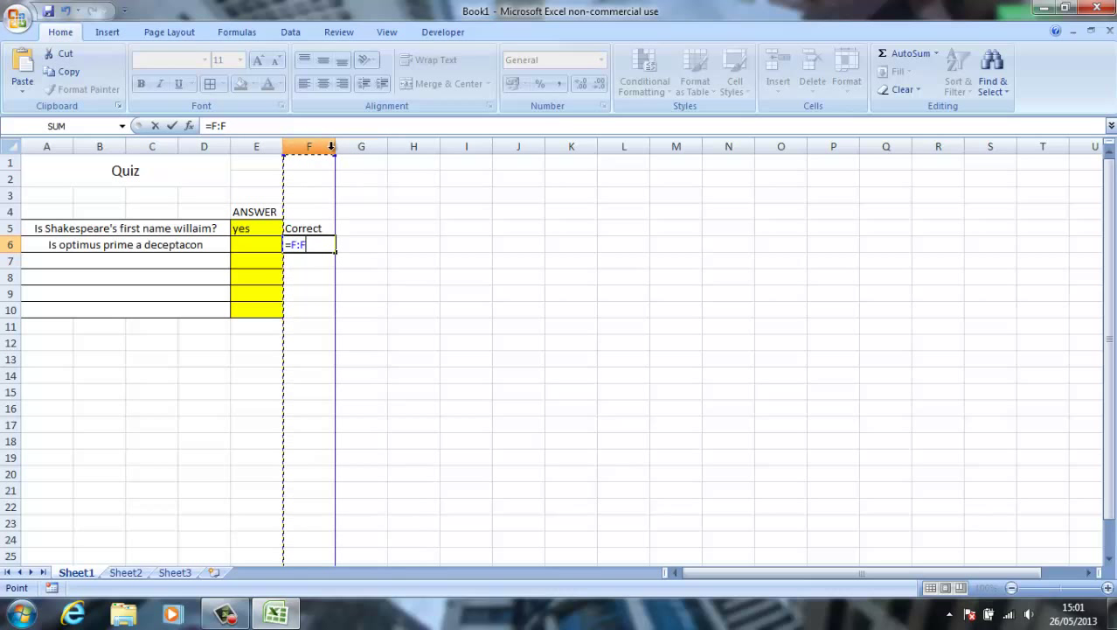
pyautogui.click(366, 210)
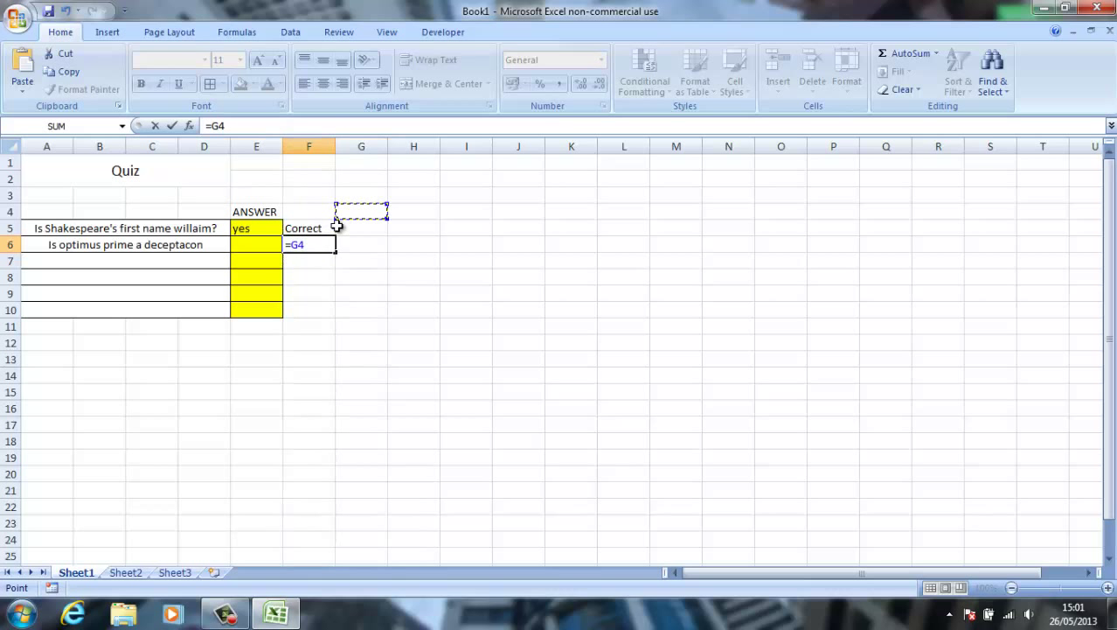
pyautogui.press('F2')
pyautogui.press('BackSpace')
pyautogui.press('BackSpace')
# Step: Complete F6's formula as =if (e6="No","Correct","Try Again") and enter it
pyautogui.write('if')
pyautogui.click(299, 227)
pyautogui.click(358, 230)
pyautogui.click(320, 248)
pyautogui.press('BackSpace')
pyautogui.press('BackSpace')
pyautogui.press('BackSpace')
pyautogui.write('e6')
pyautogui.write('(')
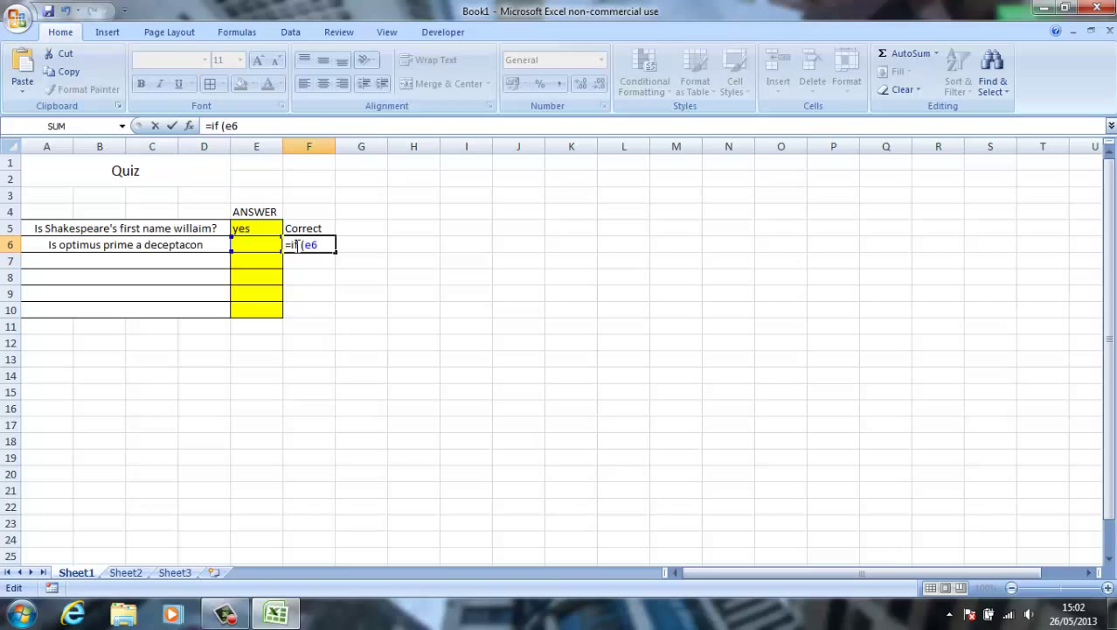
pyautogui.write('"£')
pyautogui.press('BackSpace')
pyautogui.write('No","')
pyautogui.write('Correct","')
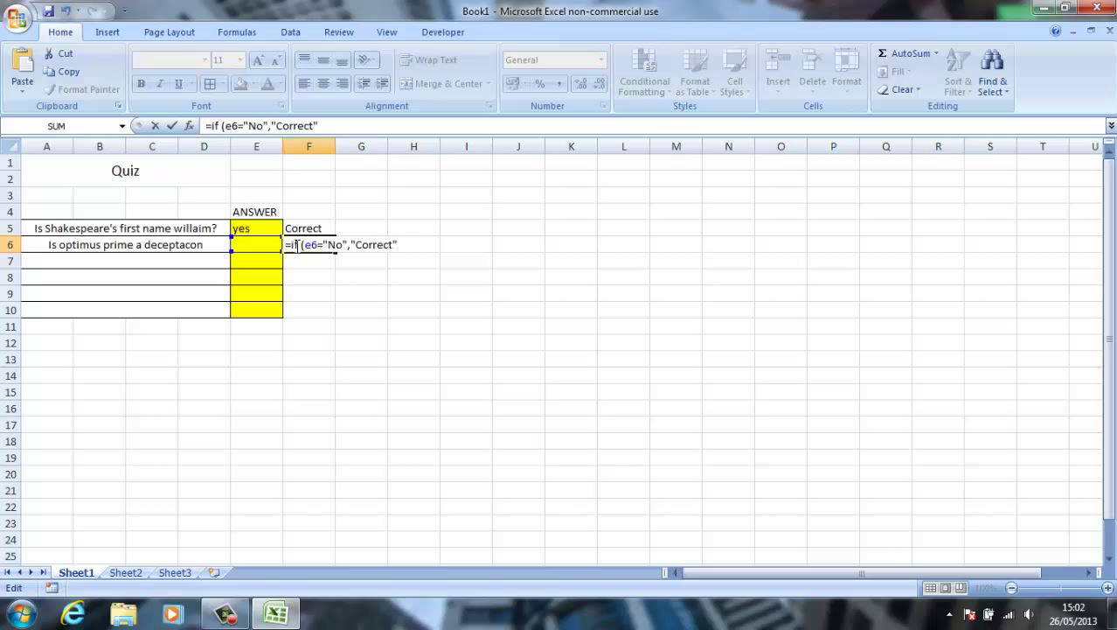
pyautogui.write('Try Again')
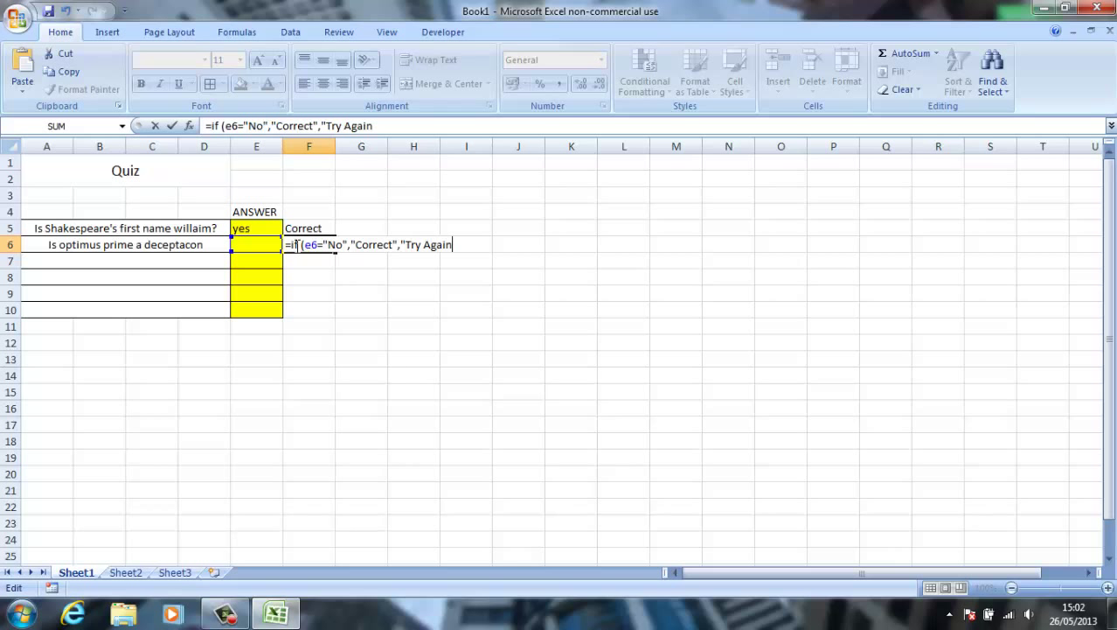
pyautogui.write('")')
pyautogui.press('Return')
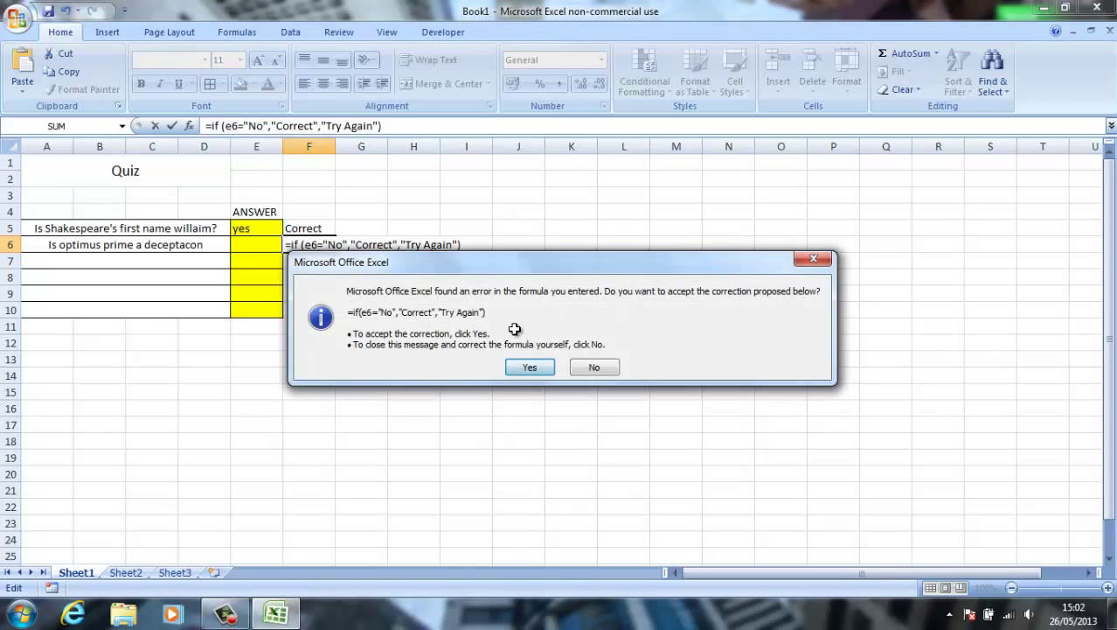
# Step: Accept the corrected F6 formula and enter 'Yes' in E6 as a test
pyautogui.press('Return')
pyautogui.click(322, 230)
pyautogui.click(319, 228)
pyautogui.click(265, 244)
pyautogui.write('Yes')
pyautogui.click(333, 374)
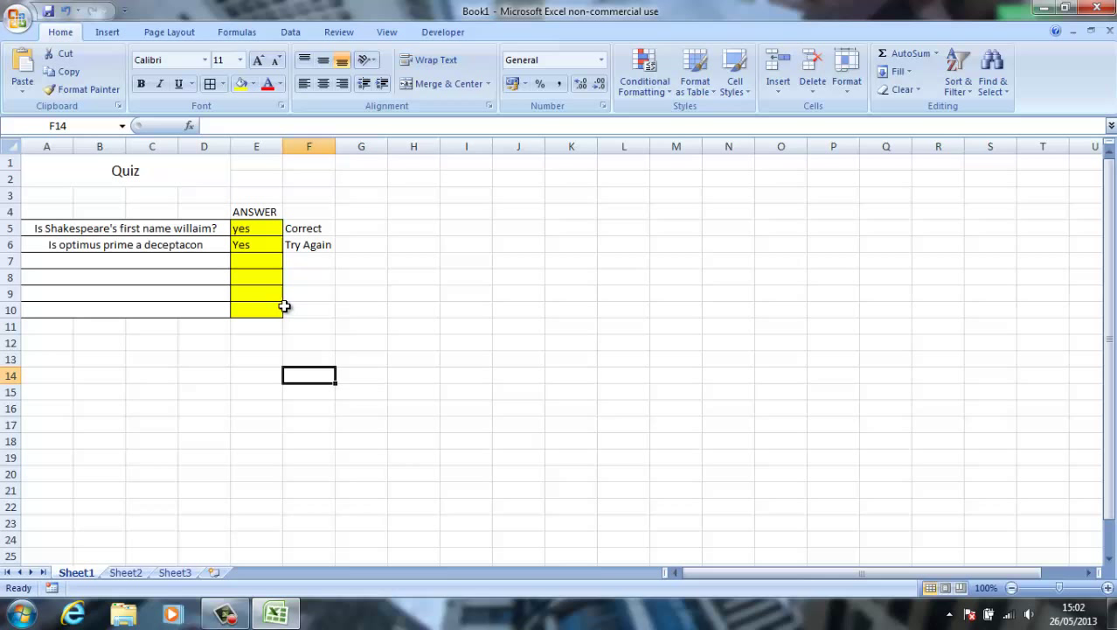
# Step: Change E6's answer to 'No' so F6 shows Correct
pyautogui.click(261, 244)
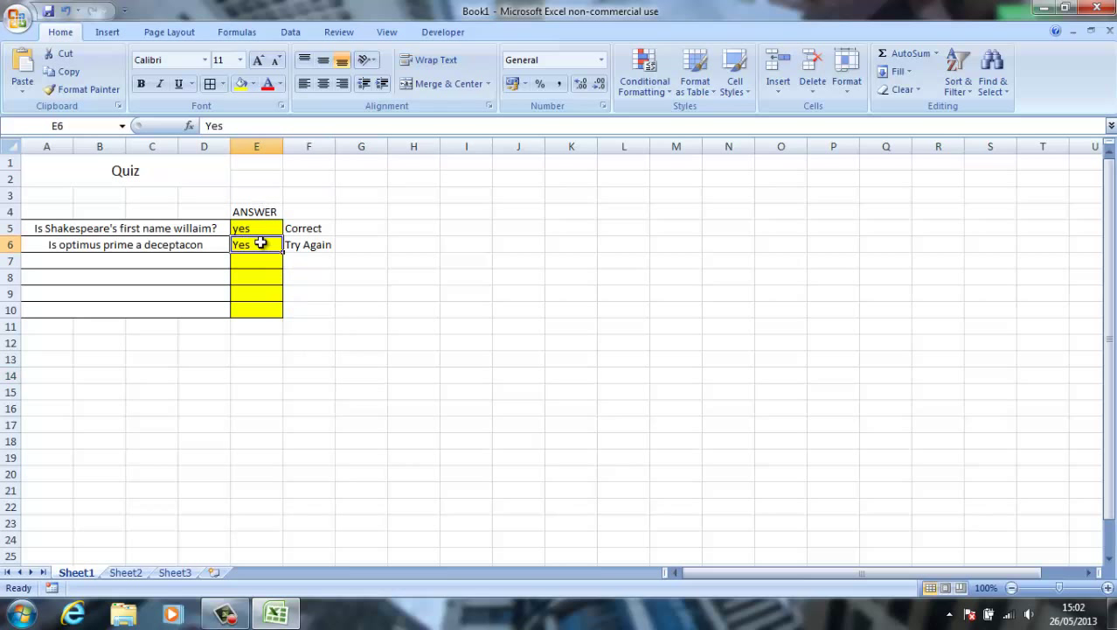
pyautogui.doubleClick(262, 245)
pyautogui.press('BackSpace')
pyautogui.press('BackSpace')
pyautogui.press('BackSpace')
pyautogui.write('No')
pyautogui.click(392, 294)
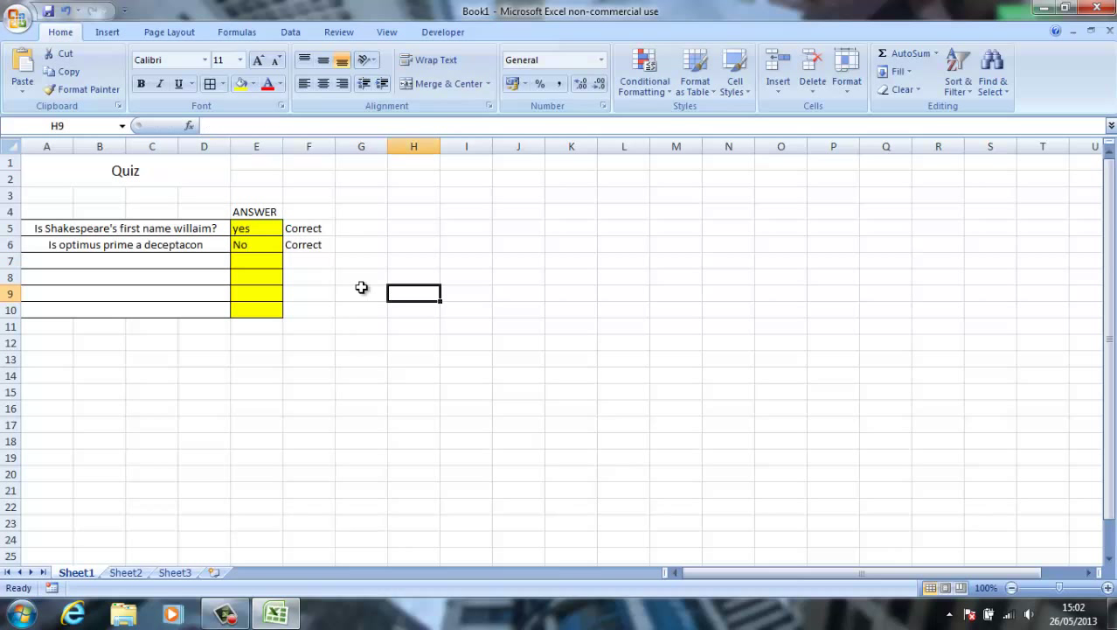
# Step: Change E5's answer to 'No' so F5 shows Try Again
pyautogui.click(255, 231)
pyautogui.press('BackSpace')
pyautogui.write('No')
pyautogui.click(373, 255)
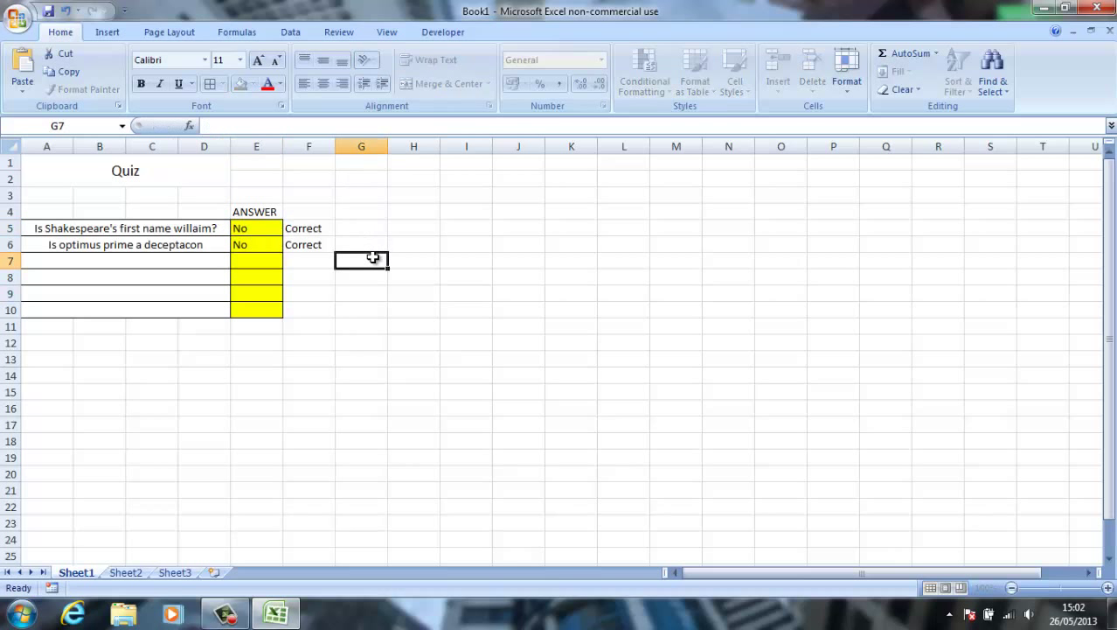
pyautogui.click(277, 229)
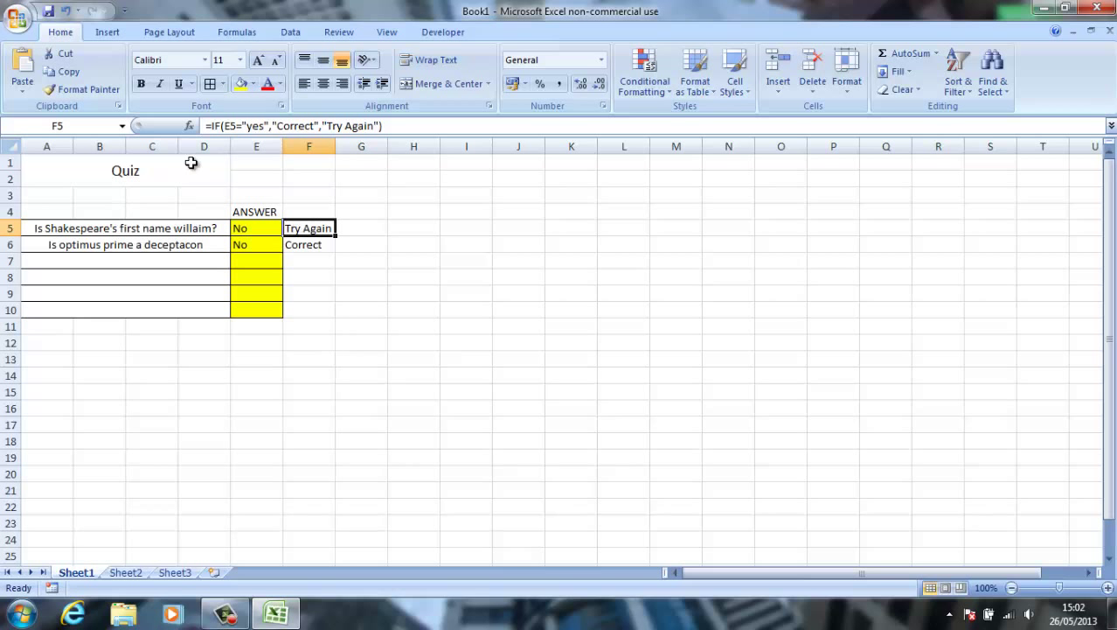
pyautogui.moveTo(263, 125); pyautogui.dragTo(249, 125)
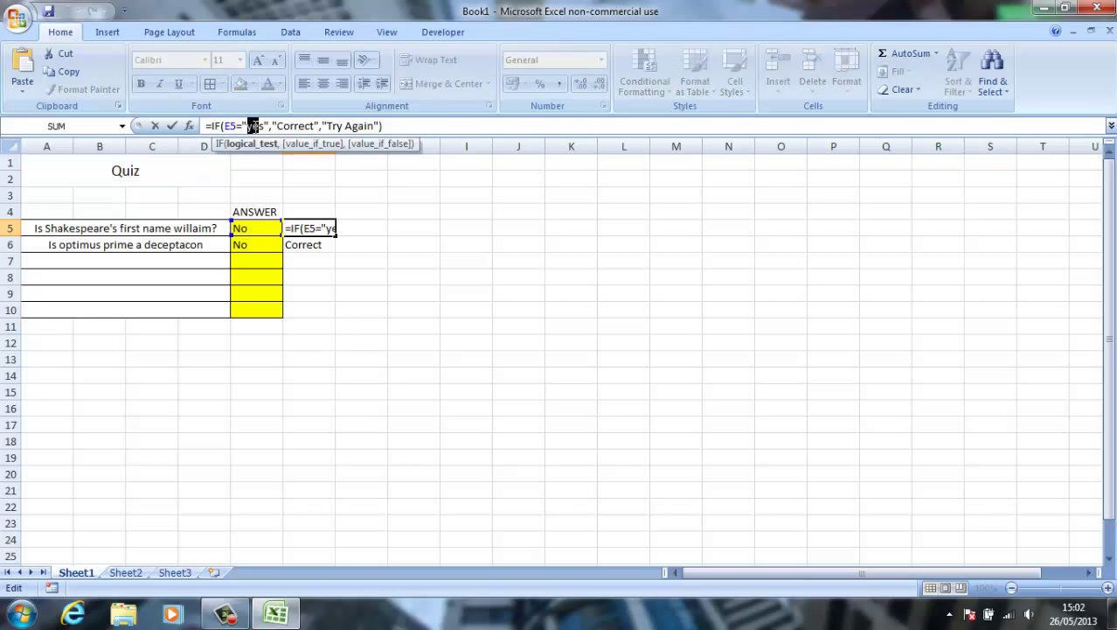
pyautogui.doubleClick(260, 126)
pyautogui.moveTo(379, 125); pyautogui.dragTo(306, 125)
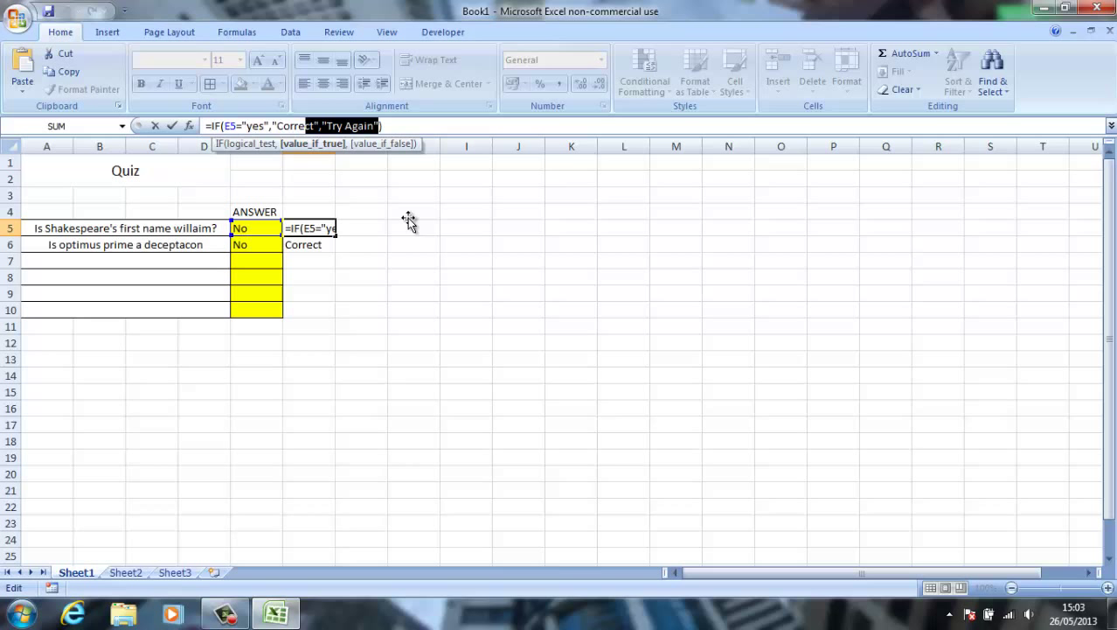
pyautogui.click(408, 215)
pyautogui.click(333, 244)
pyautogui.click(253, 244)
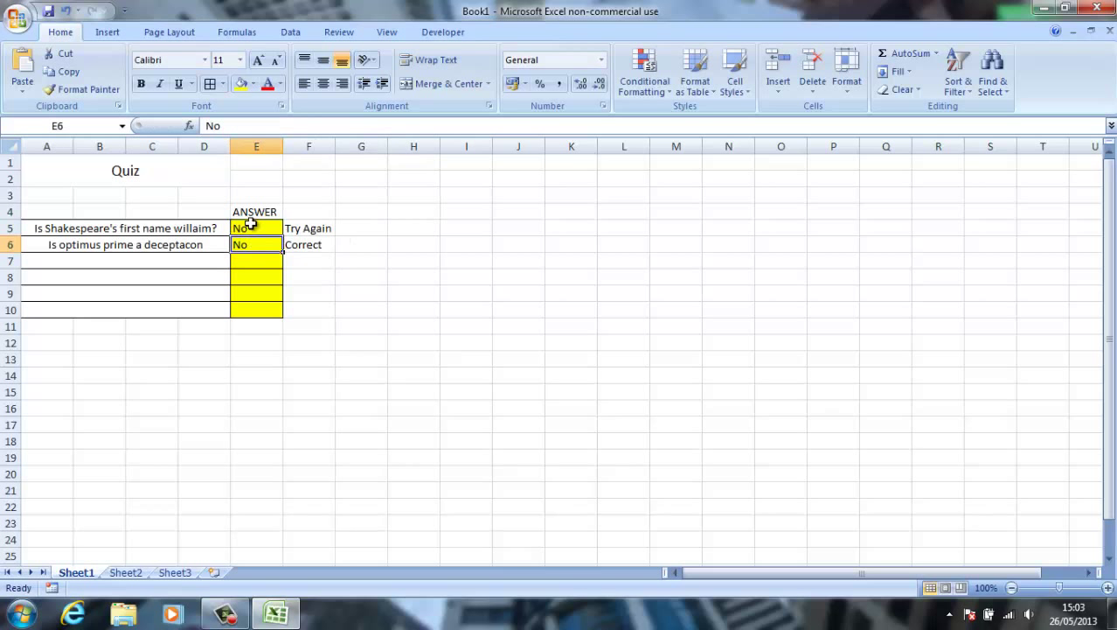
pyautogui.click(291, 244)
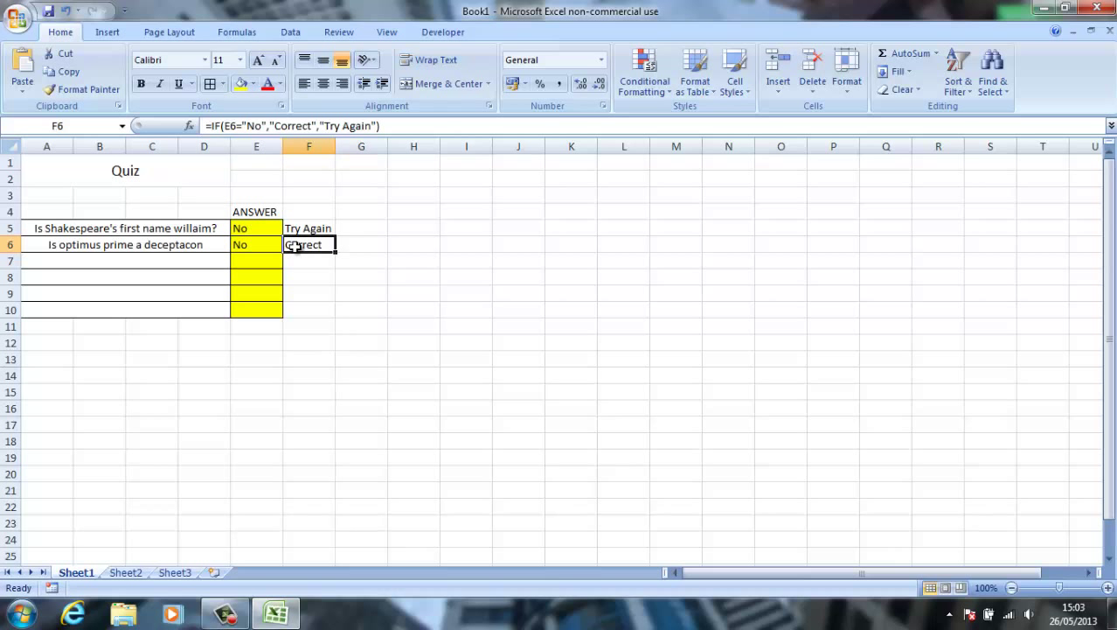